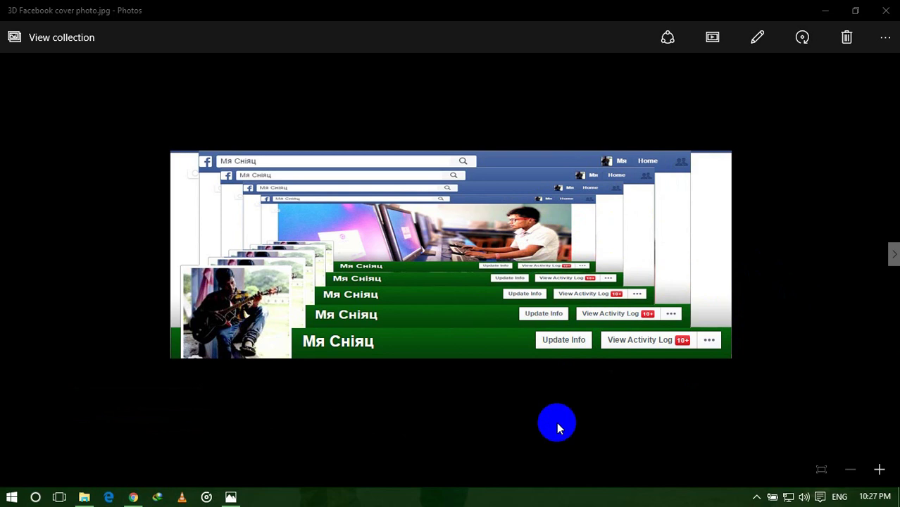
- Switch to Chrome and examine the finished 3D cover photo on the Facebook profile timeline
{"action": "left_click", "coordinate": [133, 497]}
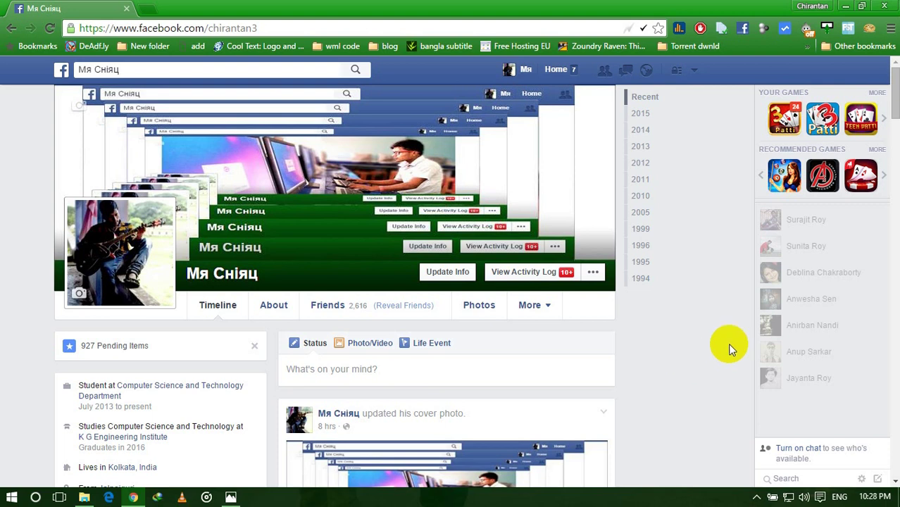
{"action": "scroll", "coordinate": [735, 322], "scroll_direction": "down", "scroll_amount": 1}
{"action": "scroll", "coordinate": [712, 330], "scroll_direction": "down", "scroll_amount": 4}
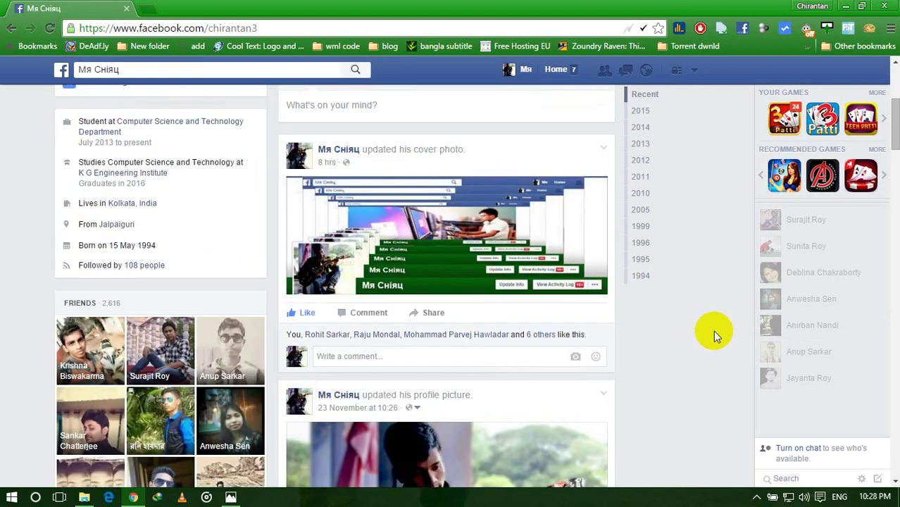
{"action": "scroll", "coordinate": [712, 330], "scroll_direction": "up", "scroll_amount": 5}
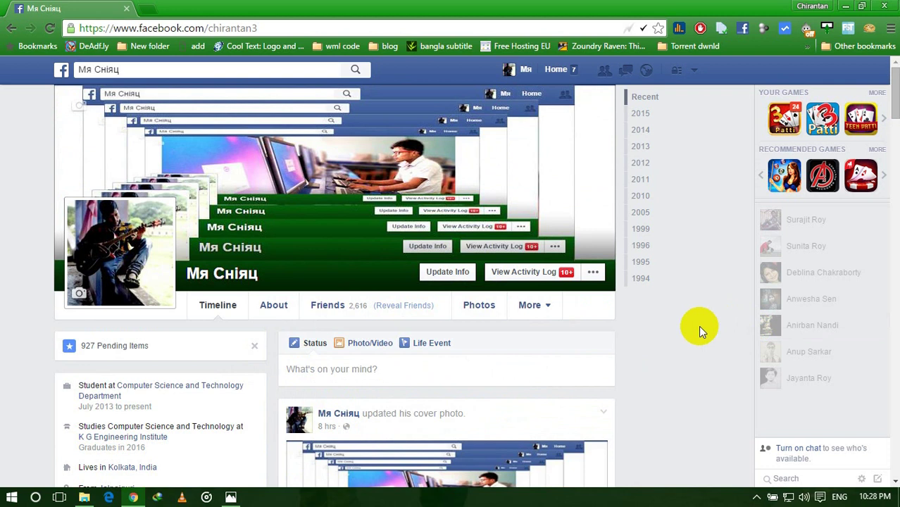
{"action": "left_click", "coordinate": [845, 5]}
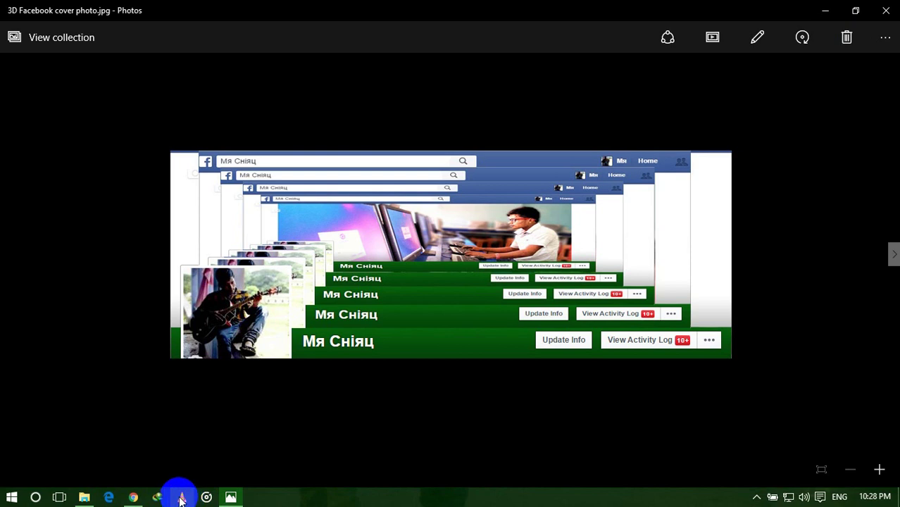
- Close the picture preview and open the "3D Facebook cover photo template youtube" PSD file in Photoshop
{"action": "left_click", "coordinate": [884, 9]}
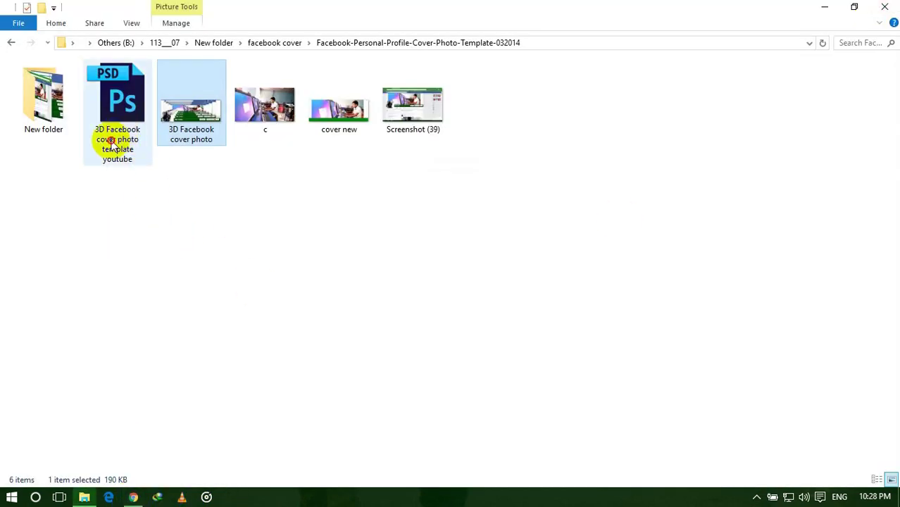
{"action": "left_click", "coordinate": [111, 146]}
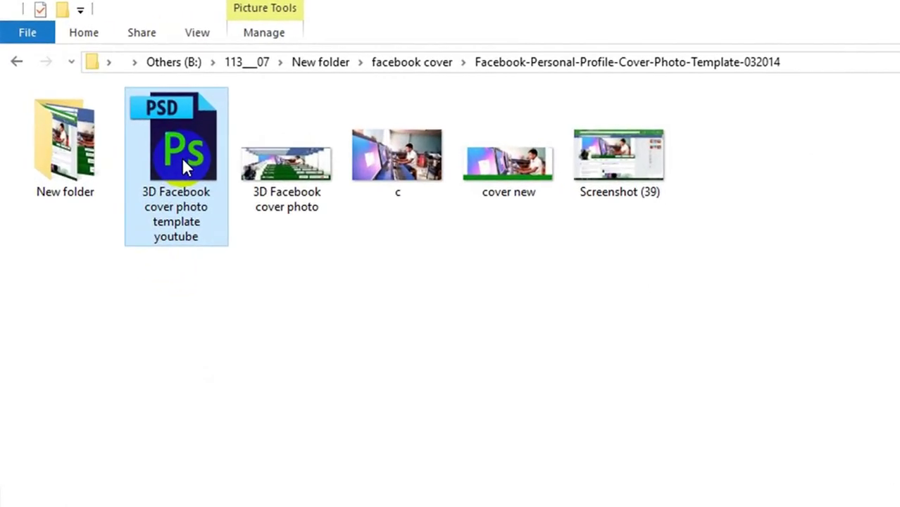
{"action": "double_click", "coordinate": [182, 157]}
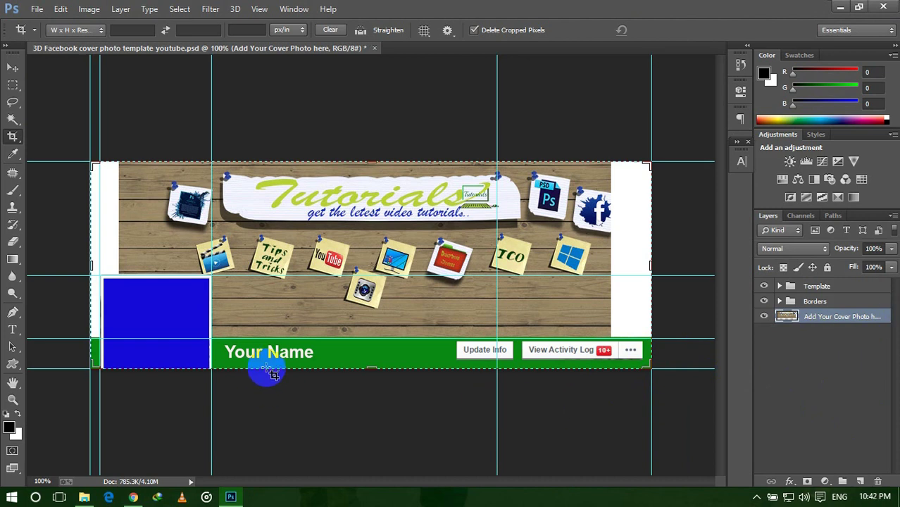
{"action": "left_click", "coordinate": [548, 349]}
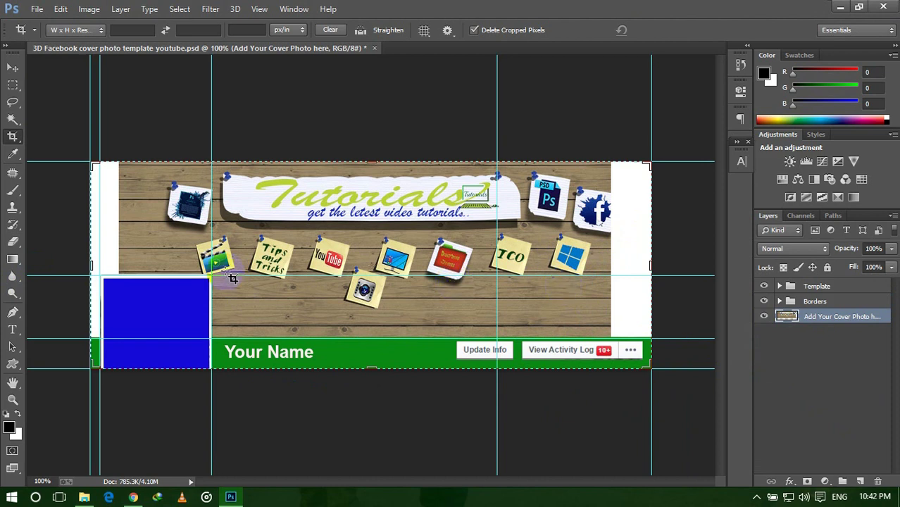
{"action": "left_click", "coordinate": [110, 224]}
{"action": "left_click", "coordinate": [402, 370]}
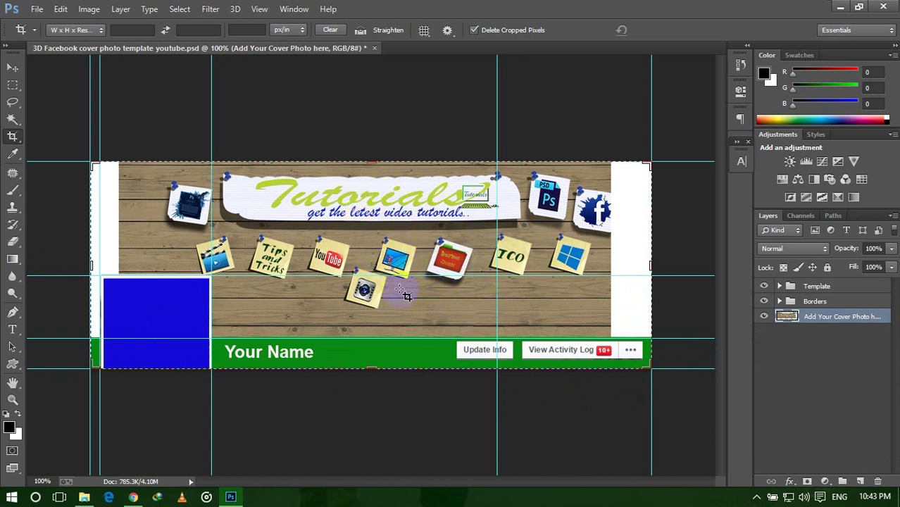
- Activate the Move tool and open the "fb cover pic" image as a second document
{"action": "key", "text": "v"}
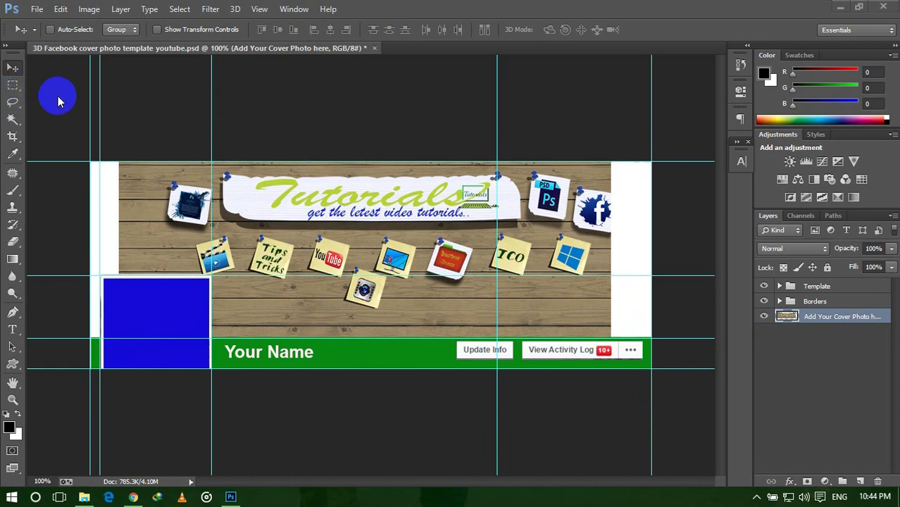
{"action": "left_click", "coordinate": [36, 9]}
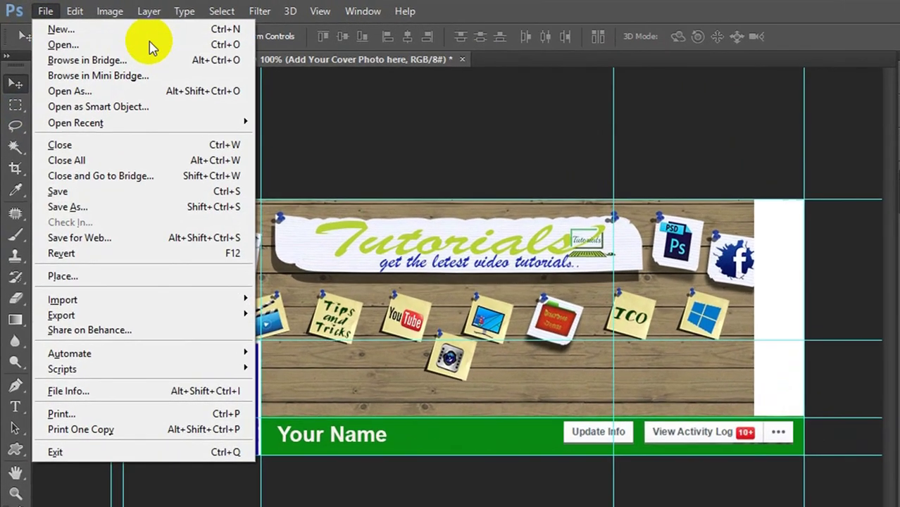
{"action": "left_click", "coordinate": [152, 47]}
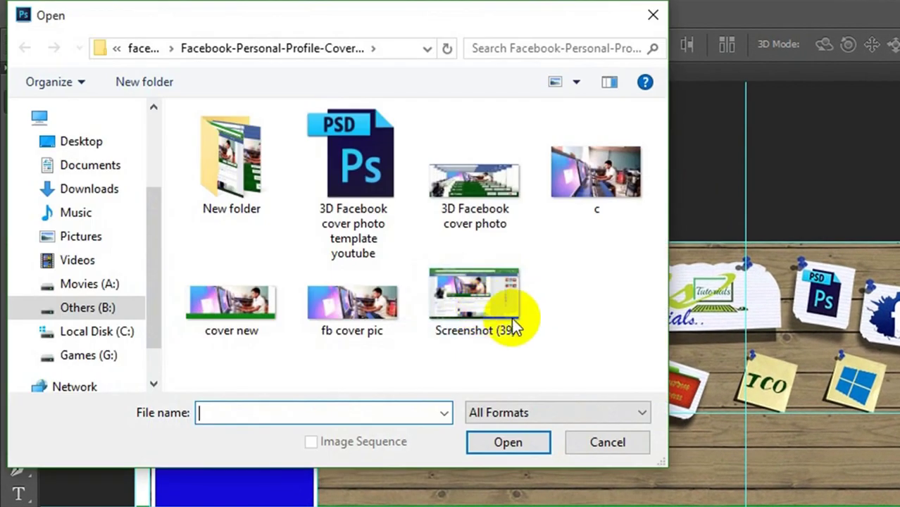
{"action": "left_click", "coordinate": [378, 308]}
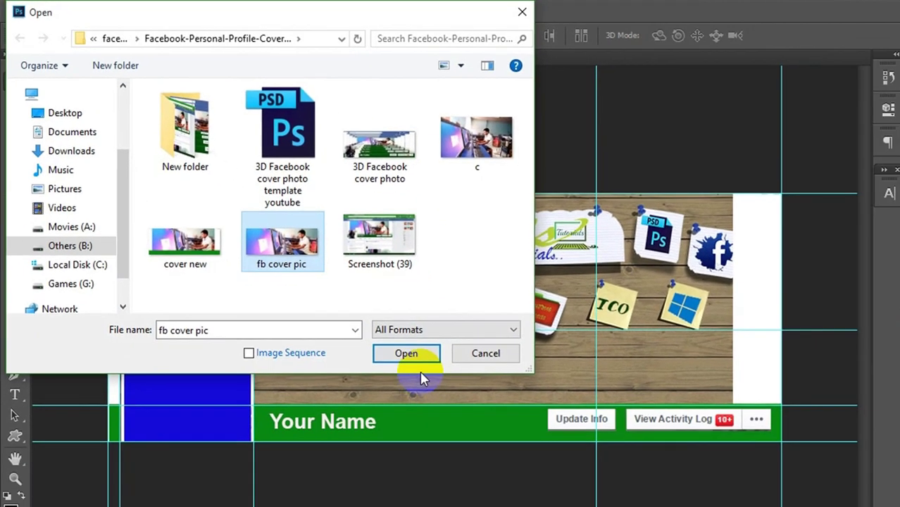
{"action": "left_click", "coordinate": [507, 441]}
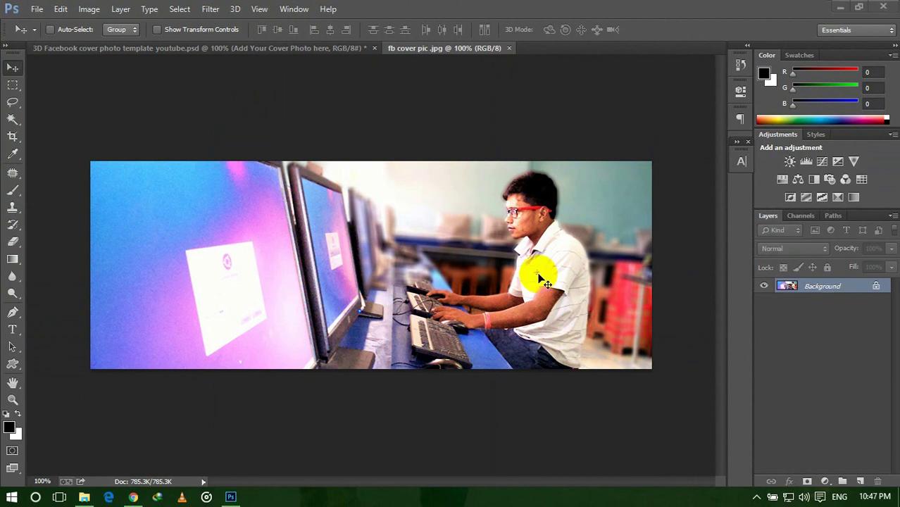
- Unlock the photo's Background layer by converting it to a regular layer named Layer 0
{"action": "left_click_drag", "start_coordinate": [555, 282], "coordinate": [877, 286]}
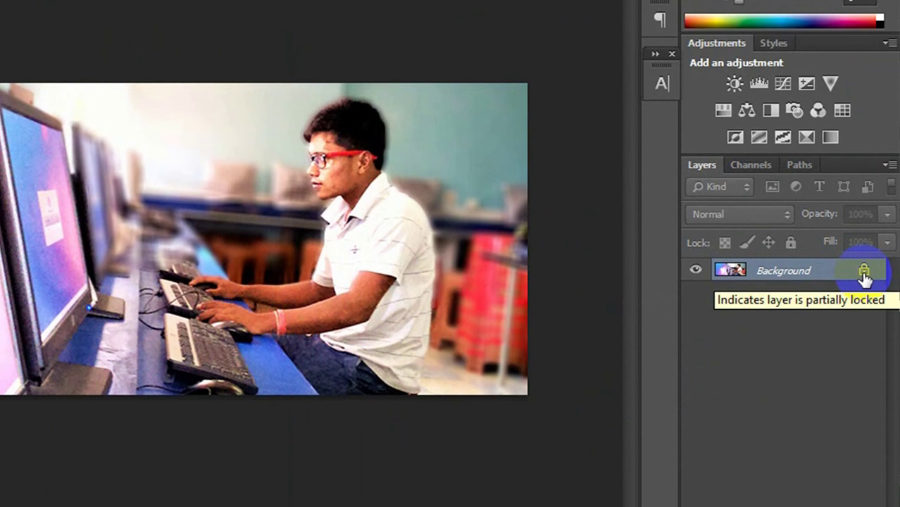
{"action": "double_click", "coordinate": [863, 274]}
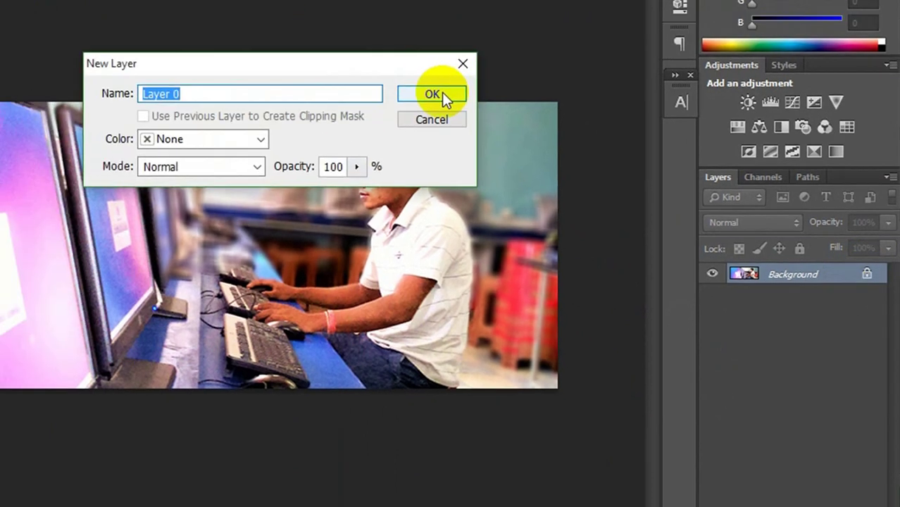
{"action": "left_click", "coordinate": [432, 94]}
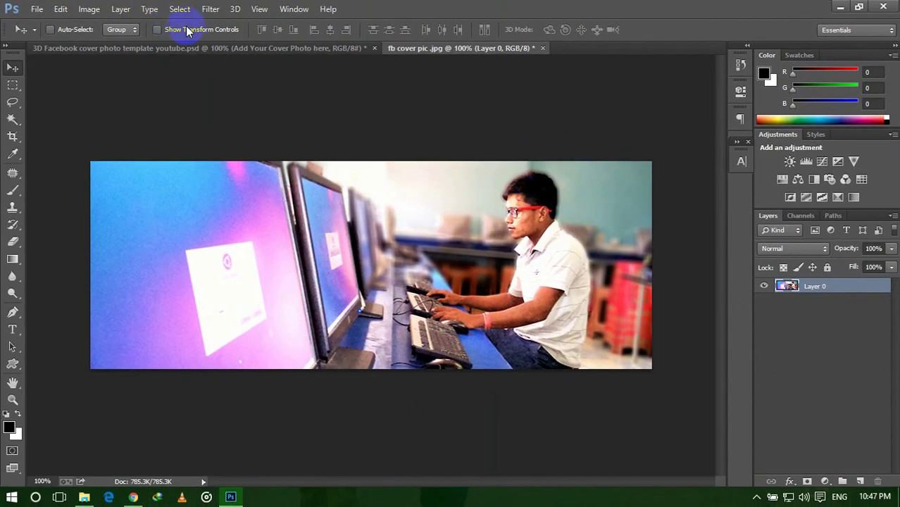
- Select the entire canvas of the cover picture and copy it
{"action": "left_click", "coordinate": [181, 10]}
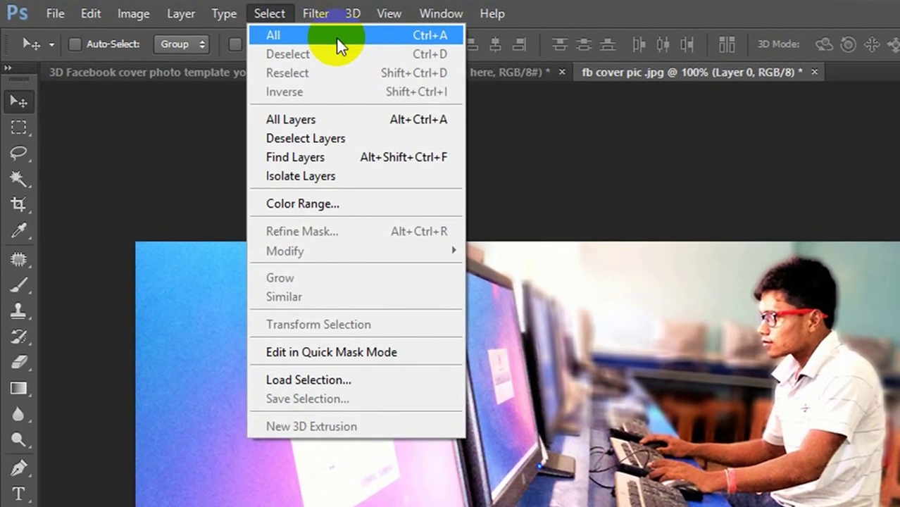
{"action": "left_click", "coordinate": [335, 37]}
{"action": "left_click", "coordinate": [89, 14]}
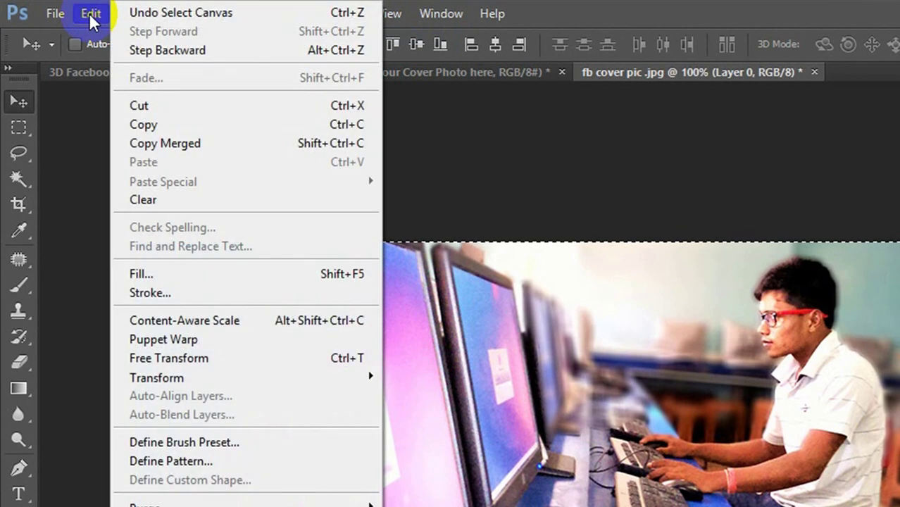
{"action": "left_click", "coordinate": [193, 123]}
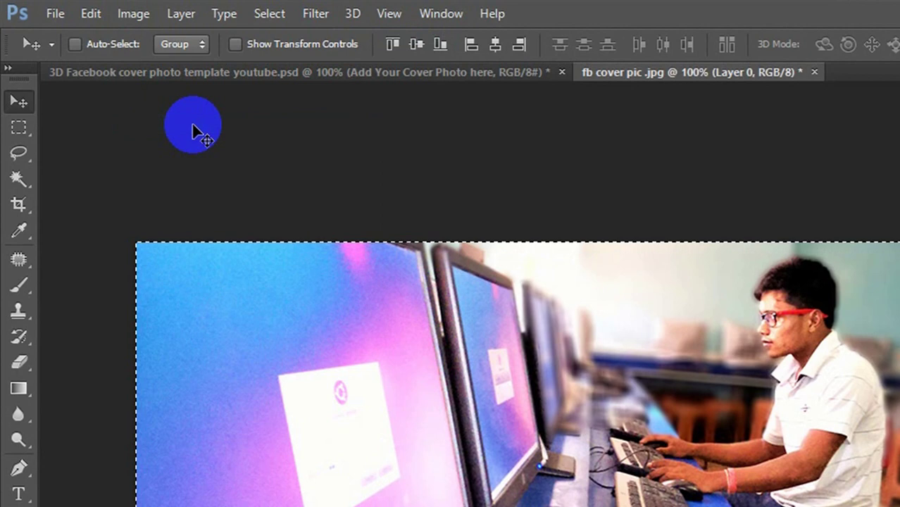
- Paste the copied photo above the "Add Your Cover Photo here" layer in the template document and hide the Template group
{"action": "left_click", "coordinate": [354, 81]}
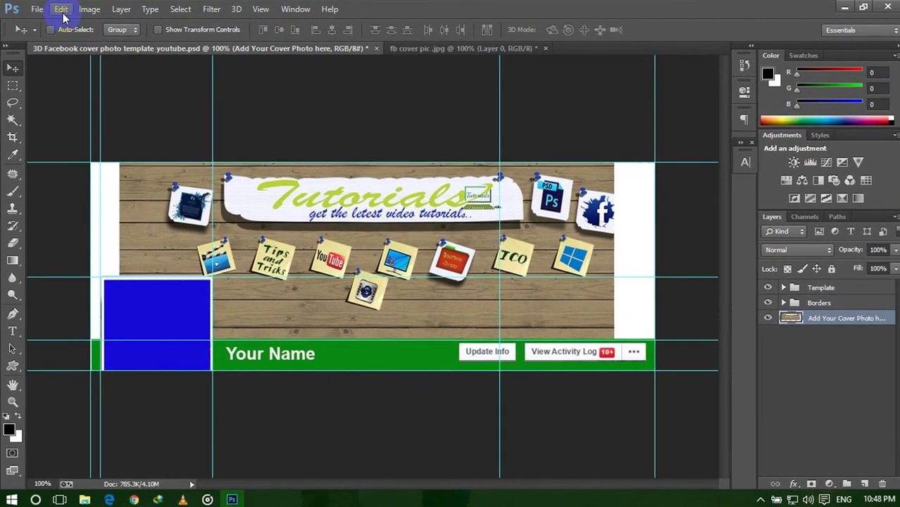
{"action": "left_click", "coordinate": [352, 261]}
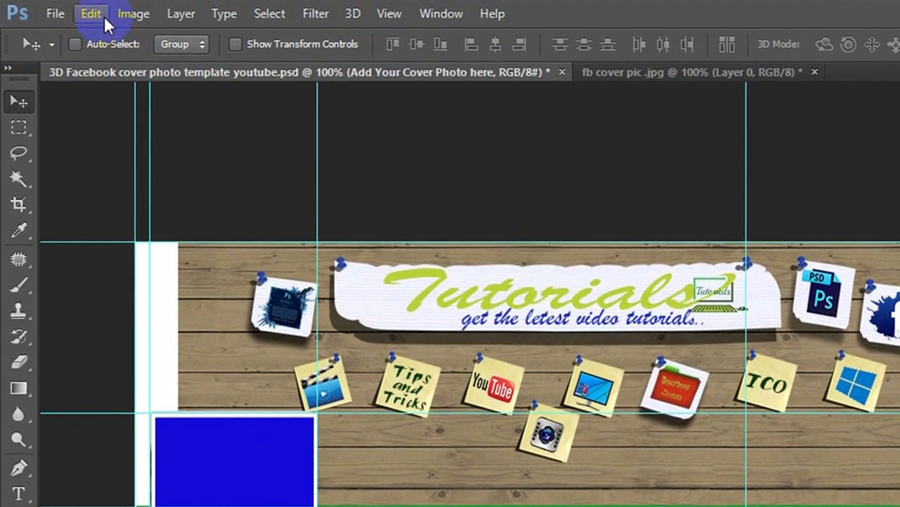
{"action": "left_click", "coordinate": [101, 15]}
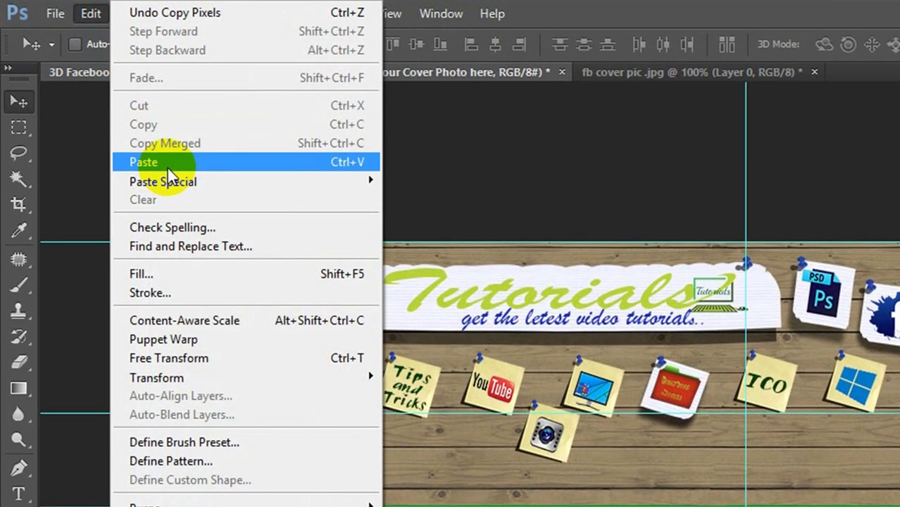
{"action": "left_click", "coordinate": [168, 163]}
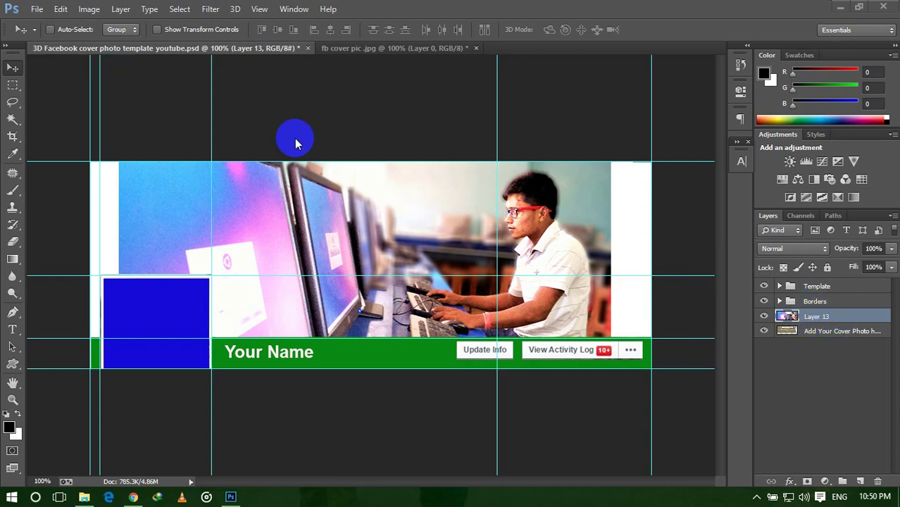
{"action": "left_click", "coordinate": [813, 289]}
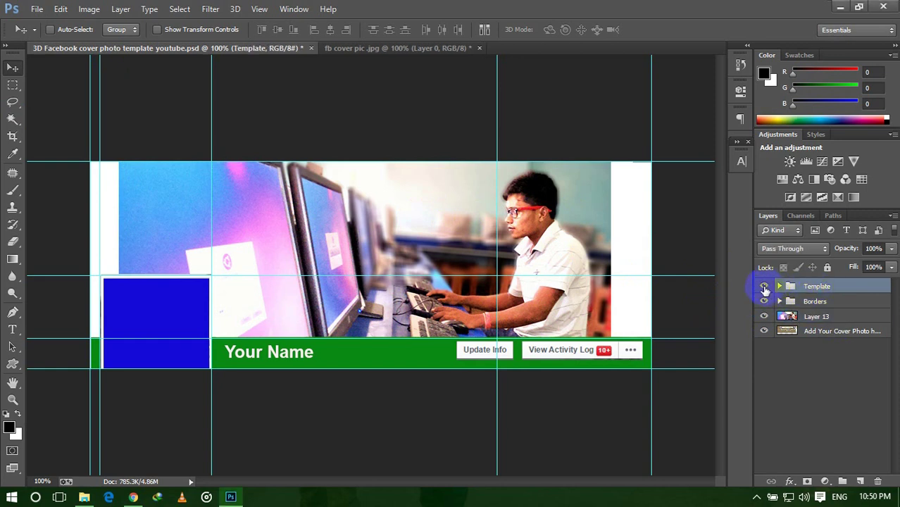
{"action": "left_click", "coordinate": [763, 286]}
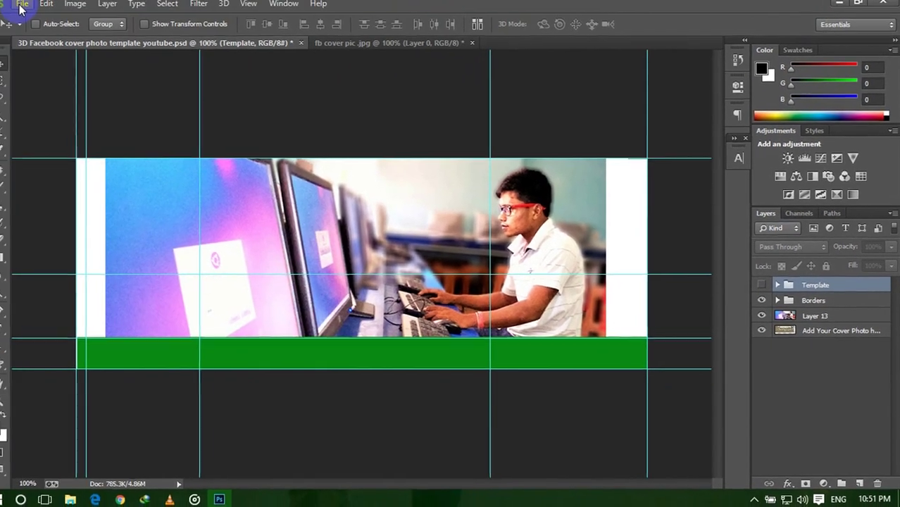
- Save the image as a JPEG named "cover new 2" at quality 10 (Maximum) with the Baseline ("Standard") format
{"action": "left_click", "coordinate": [37, 8]}
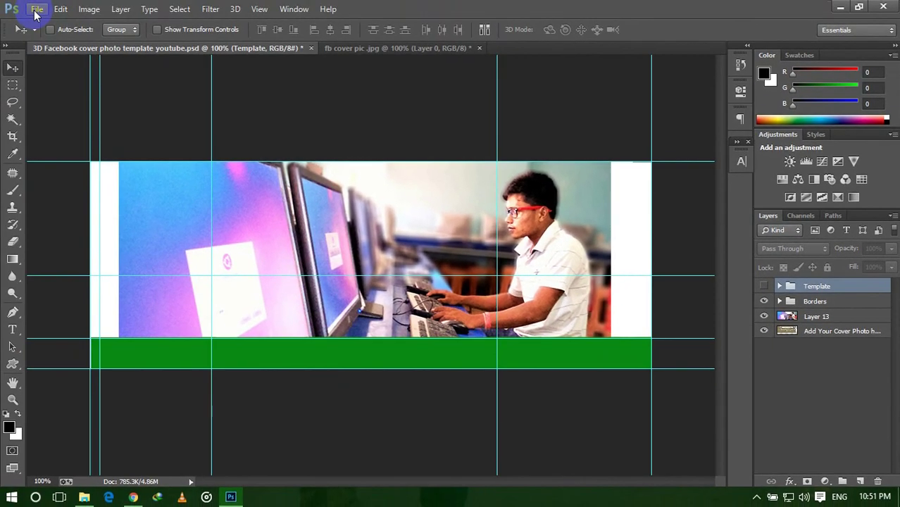
{"action": "left_click", "coordinate": [375, 276]}
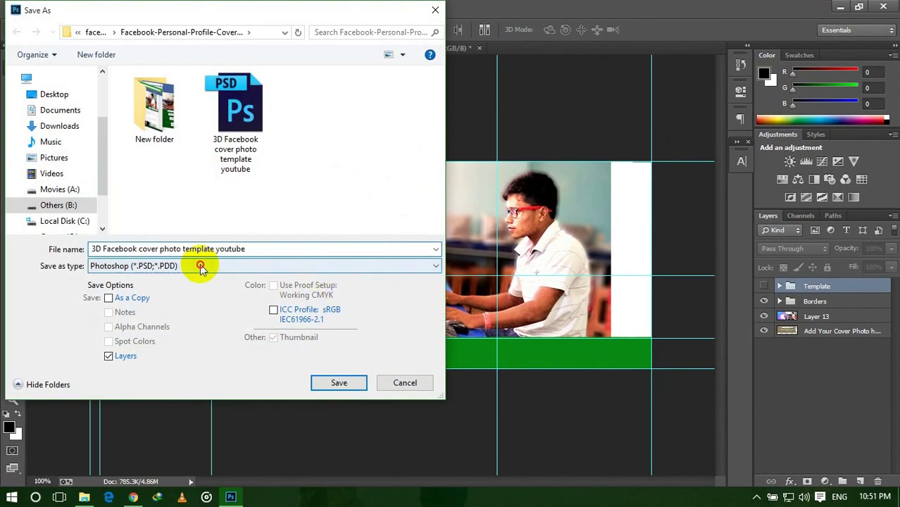
{"action": "left_click", "coordinate": [200, 265]}
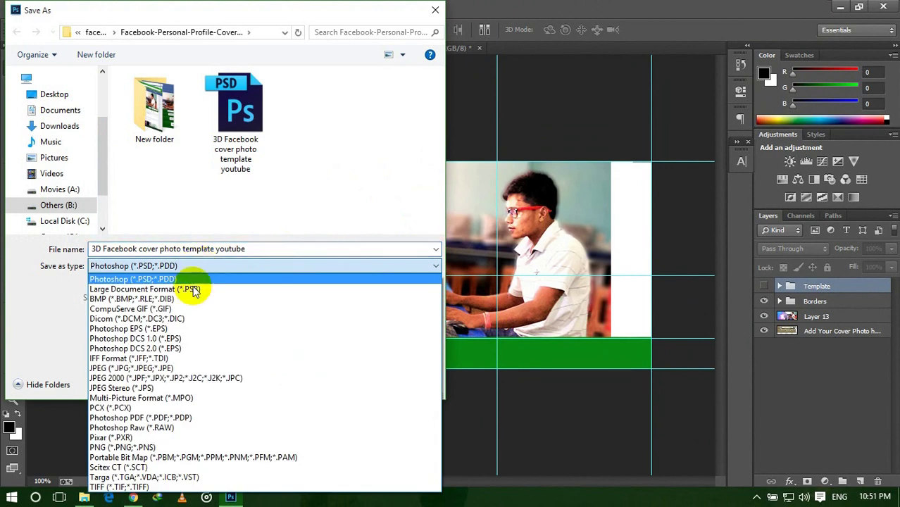
{"action": "left_click", "coordinate": [127, 369]}
{"action": "left_click", "coordinate": [398, 116]}
{"action": "left_click", "coordinate": [183, 252]}
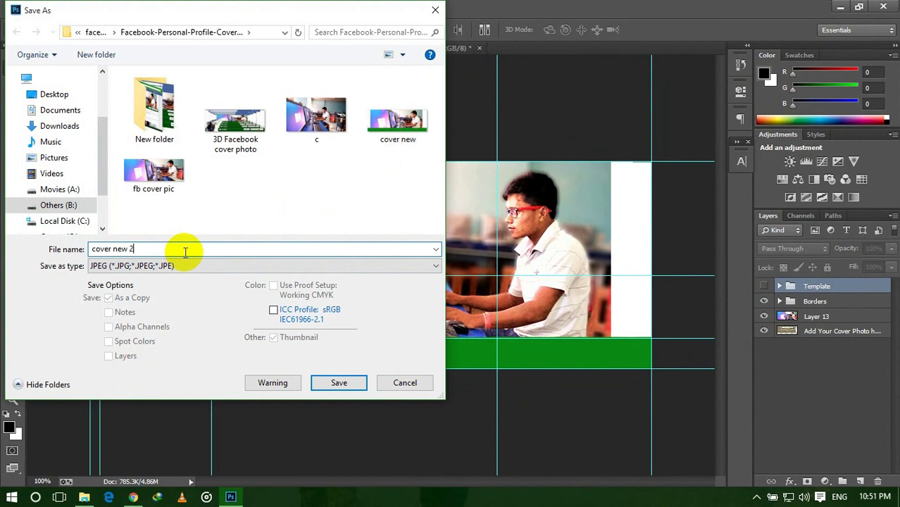
{"action": "type", "text": "2"}
{"action": "left_click", "coordinate": [345, 382]}
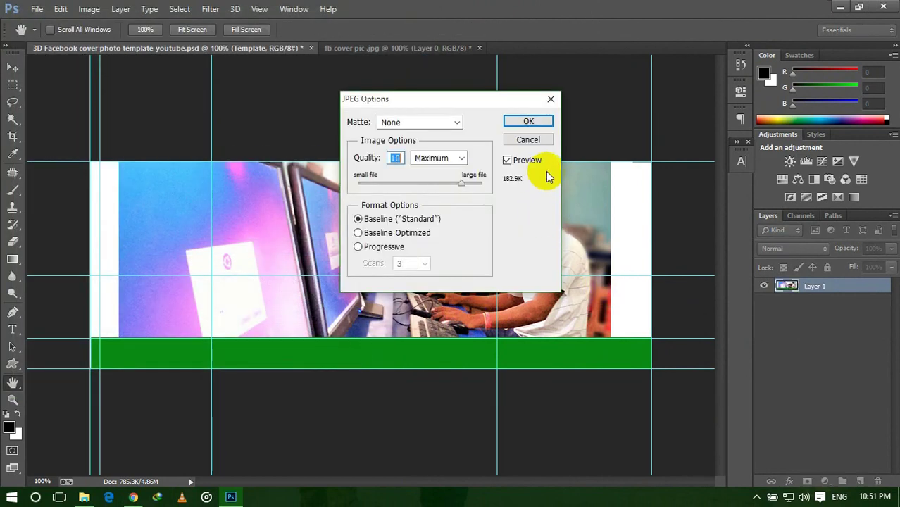
{"action": "left_click", "coordinate": [527, 120]}
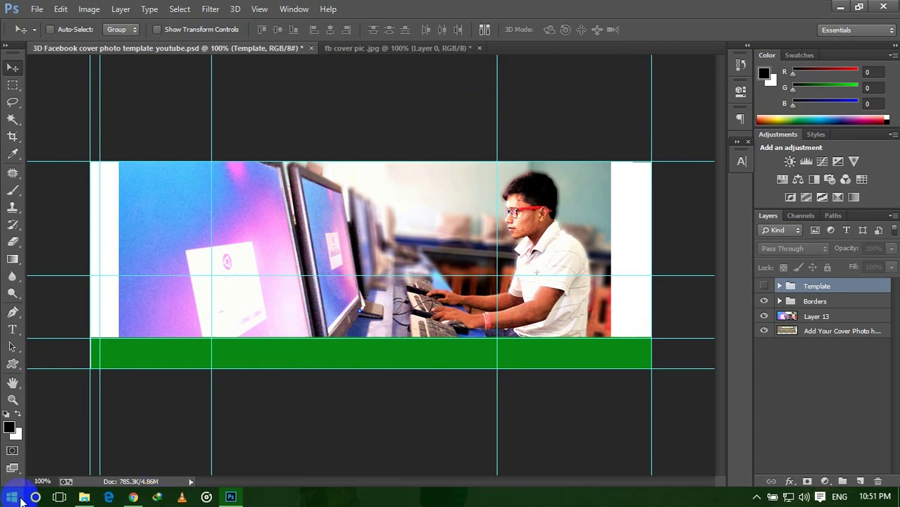
- Locate the exported "cover new 2" image in File Explorer and switch to the Facebook profile in Chrome
{"action": "left_click", "coordinate": [84, 497]}
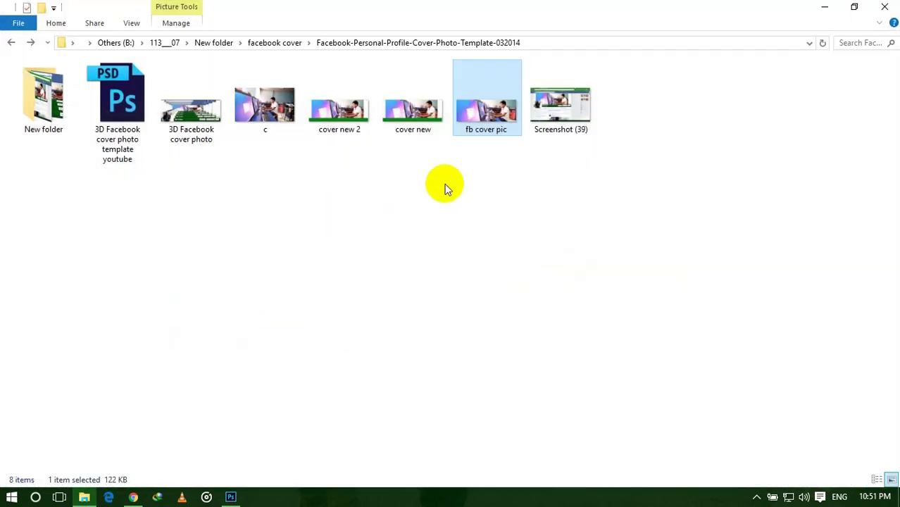
{"action": "left_click", "coordinate": [351, 113]}
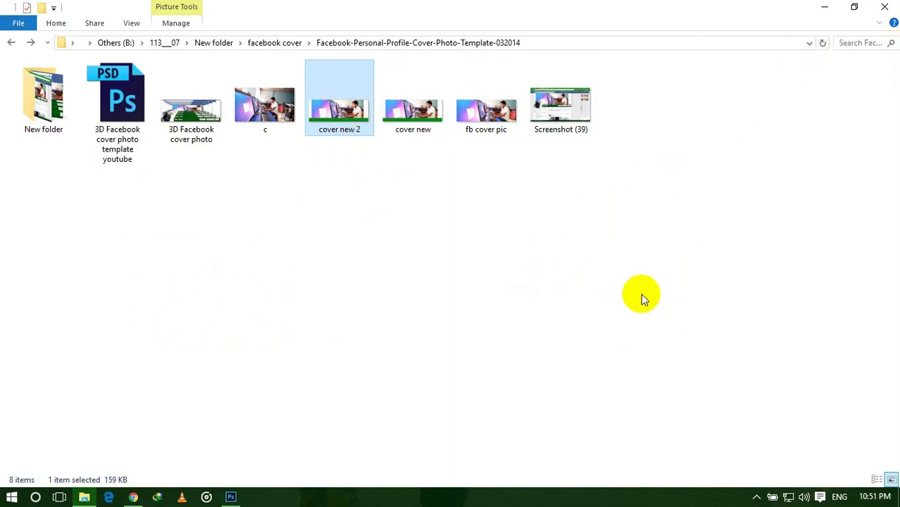
{"action": "left_click", "coordinate": [157, 497]}
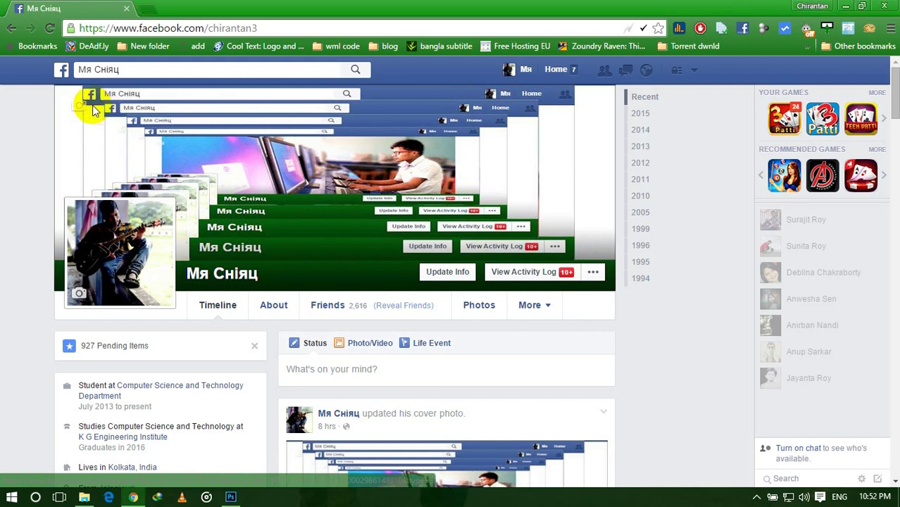
- Upload the "cover new 2" image as the profile's cover photo and save the change
{"action": "left_click", "coordinate": [89, 114]}
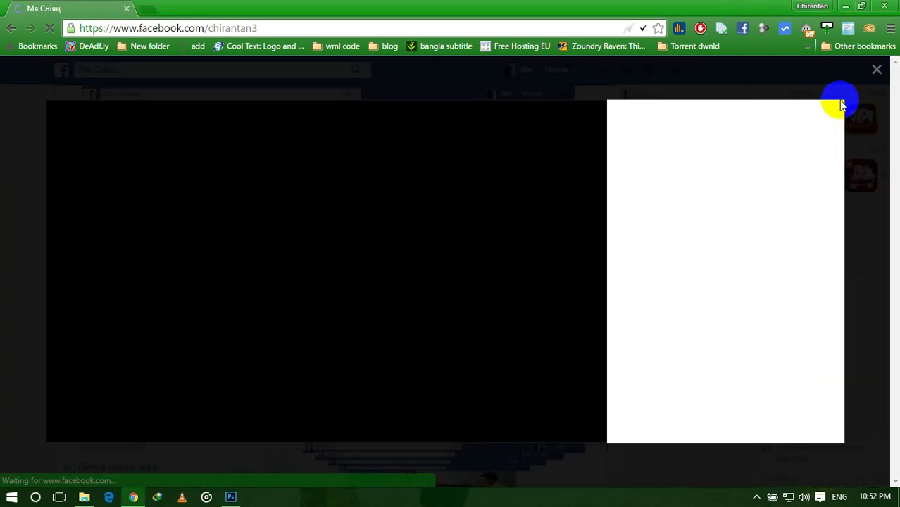
{"action": "key", "text": "Escape"}
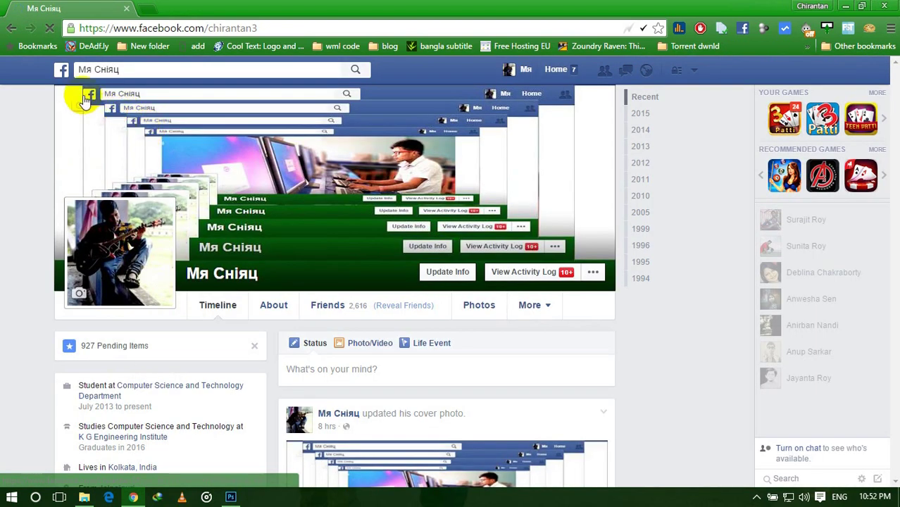
{"action": "left_click", "coordinate": [80, 106]}
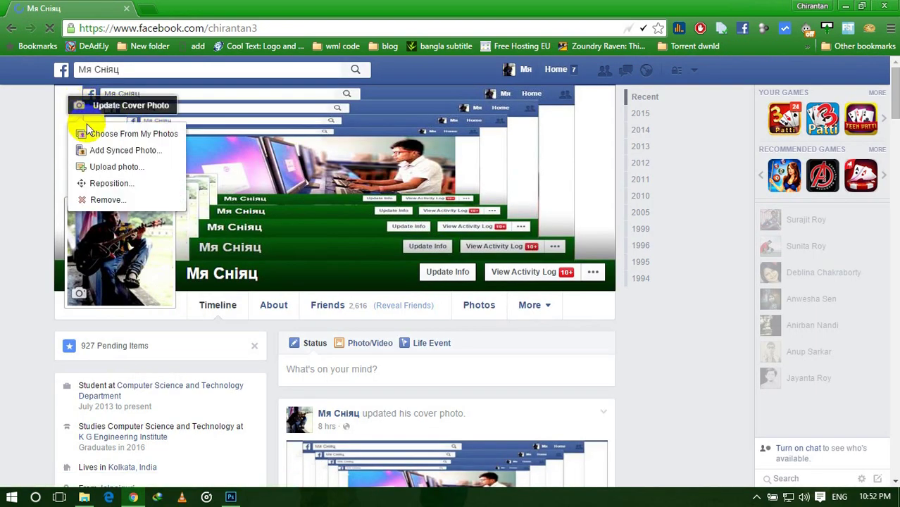
{"action": "left_click", "coordinate": [118, 167]}
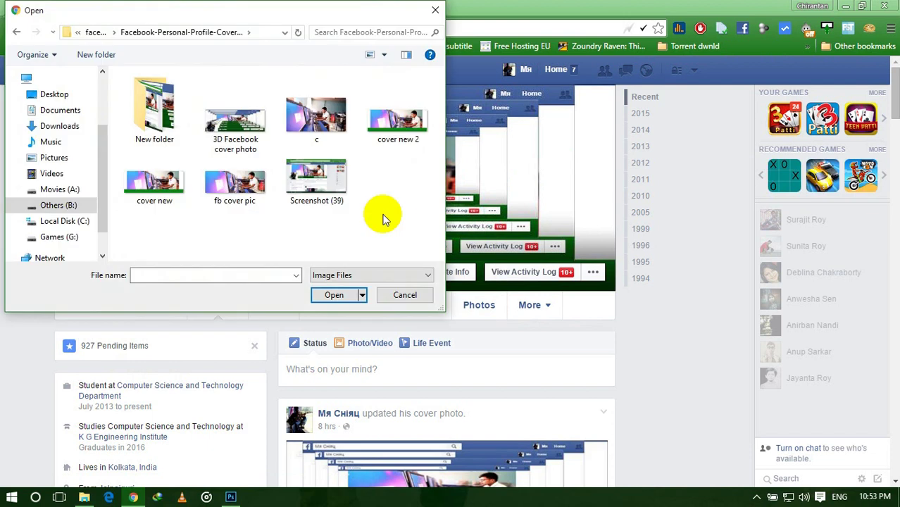
{"action": "left_click", "coordinate": [401, 129]}
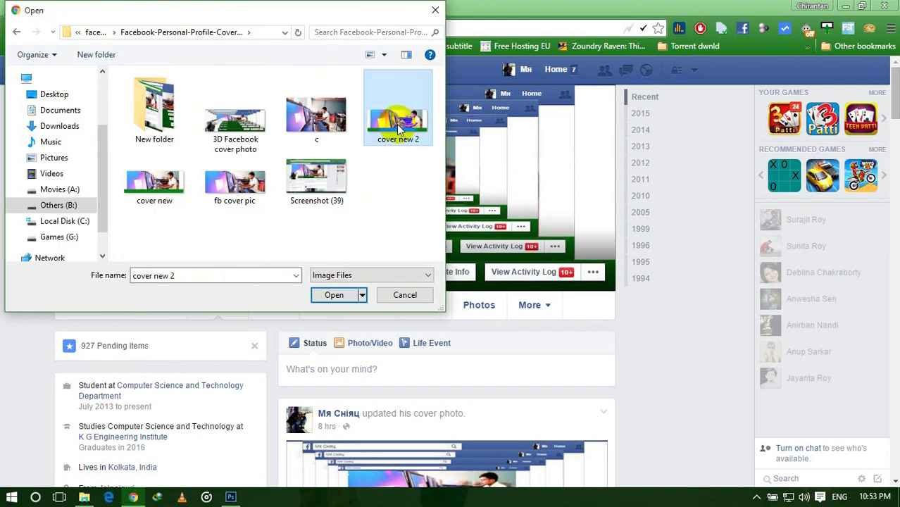
{"action": "left_click", "coordinate": [335, 296]}
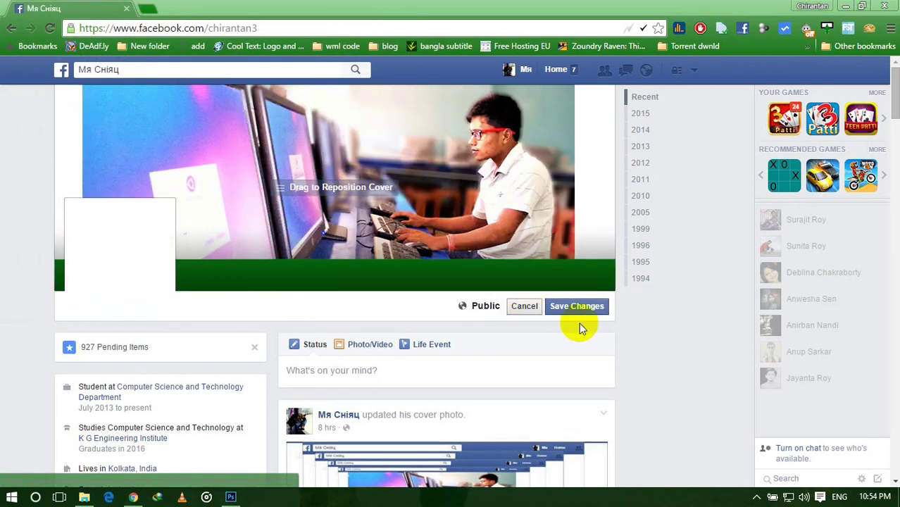
{"action": "left_click", "coordinate": [578, 307]}
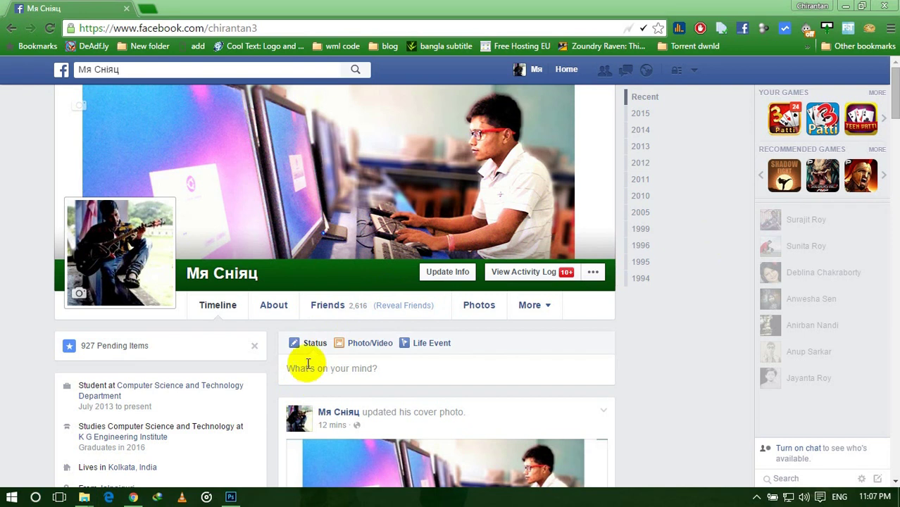
- Check the captured profile screenshot in the Pictures > Screenshots folder in File Explorer and close the window
{"action": "left_click", "coordinate": [342, 300]}
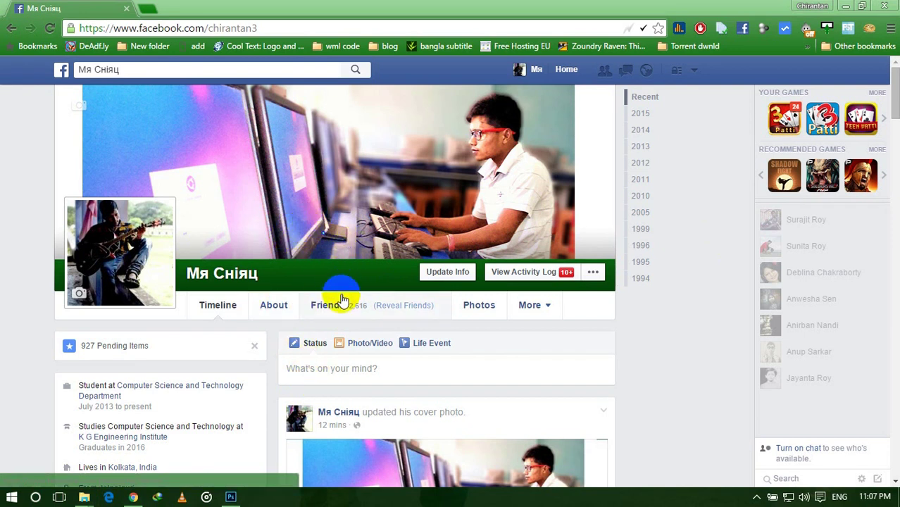
{"action": "left_click", "coordinate": [84, 497]}
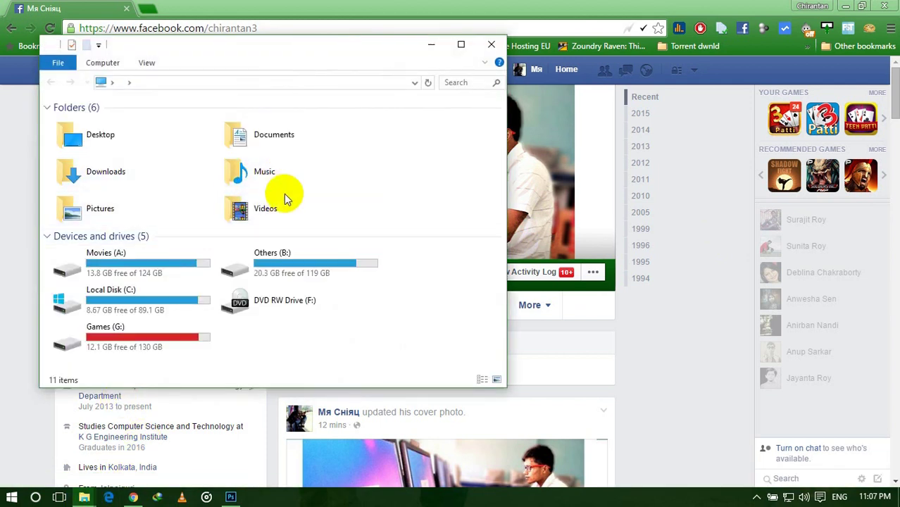
{"action": "double_click", "coordinate": [144, 213]}
{"action": "double_click", "coordinate": [368, 146]}
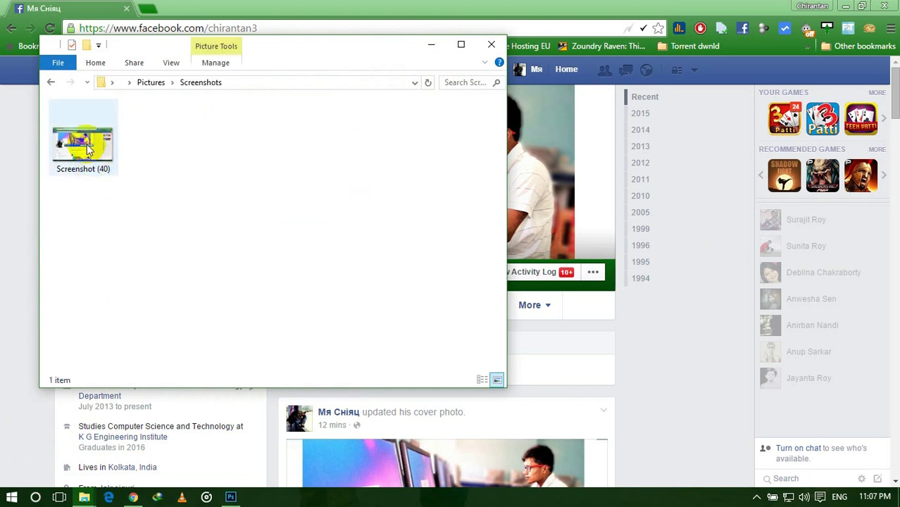
{"action": "left_click", "coordinate": [491, 46]}
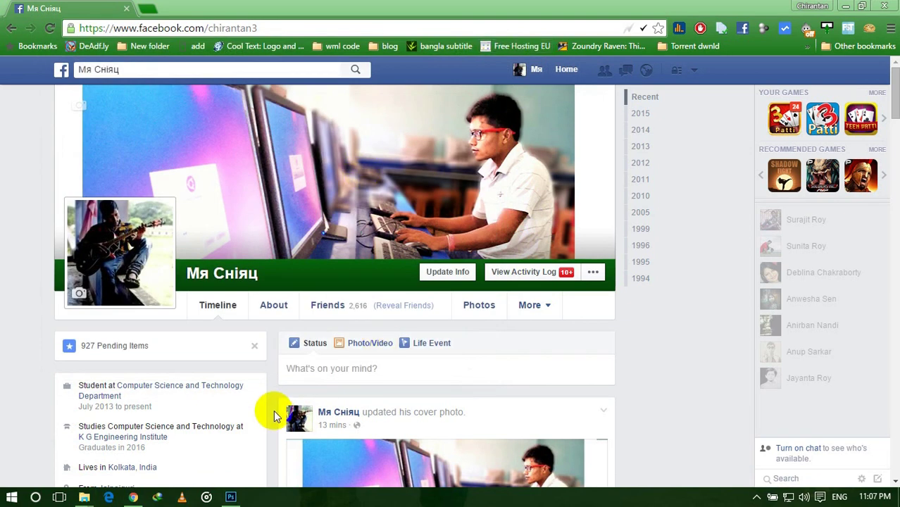
- Switch to Photoshop and close the "fb cover pic .jpg" document without saving its changes
{"action": "left_click", "coordinate": [231, 497]}
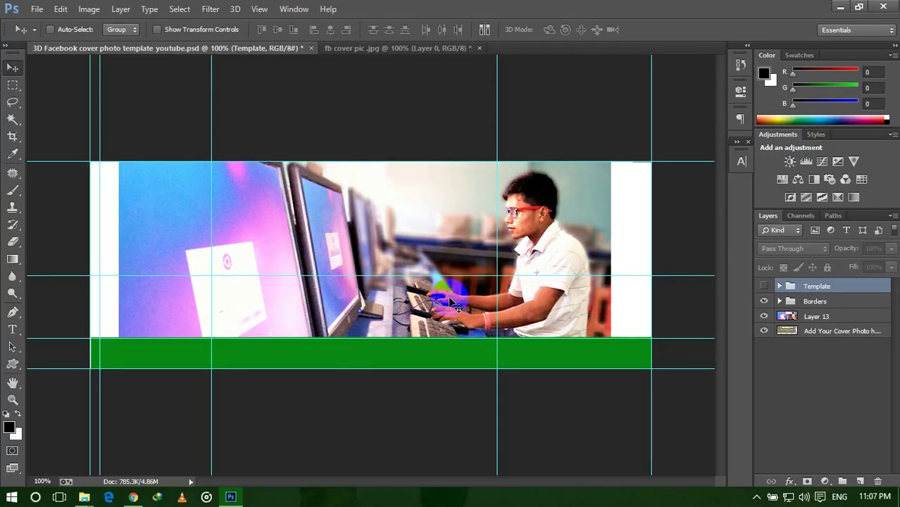
{"action": "left_click", "coordinate": [372, 48]}
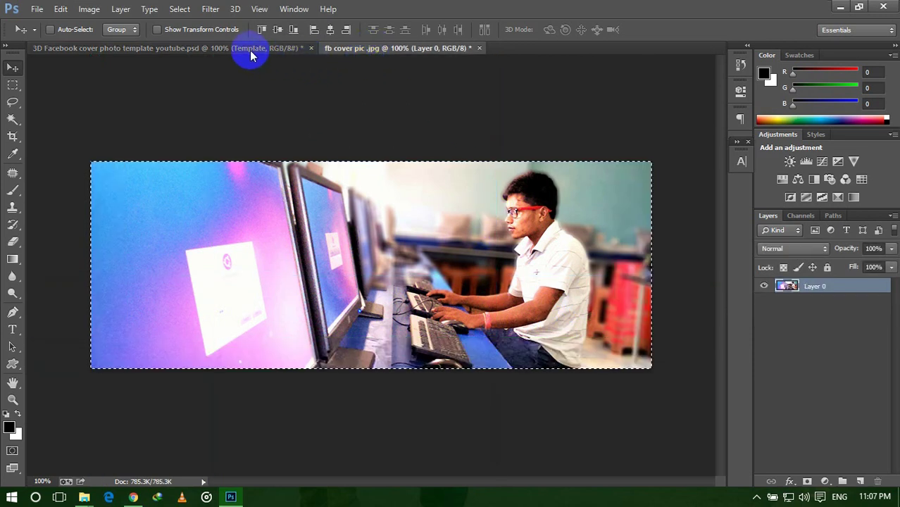
{"action": "left_click", "coordinate": [248, 51]}
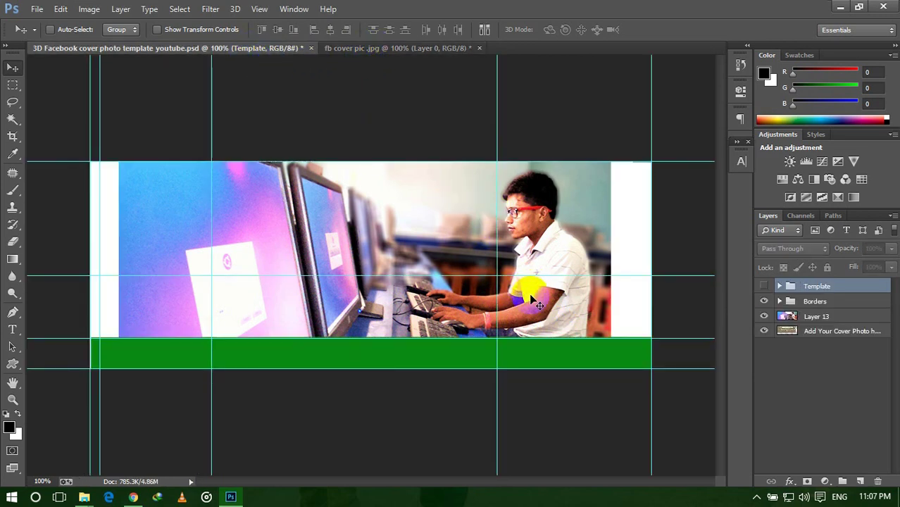
{"action": "left_click", "coordinate": [408, 49]}
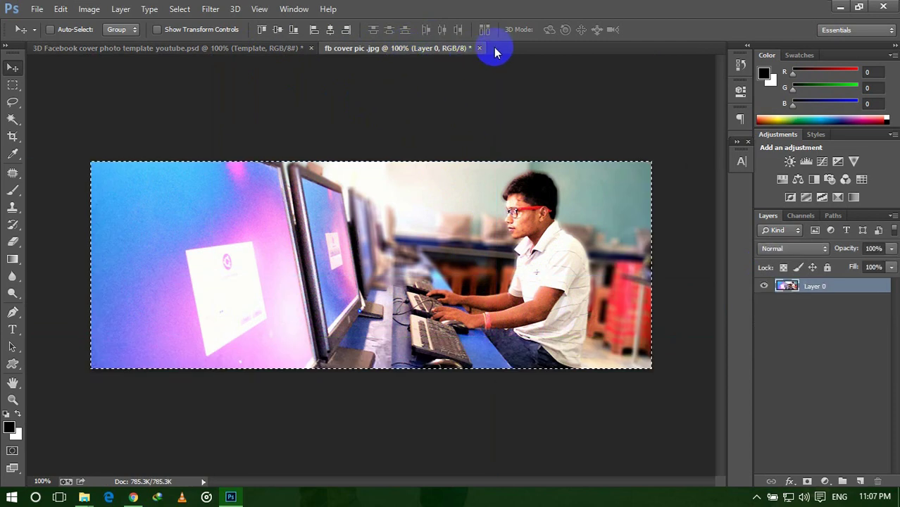
{"action": "left_click", "coordinate": [478, 48]}
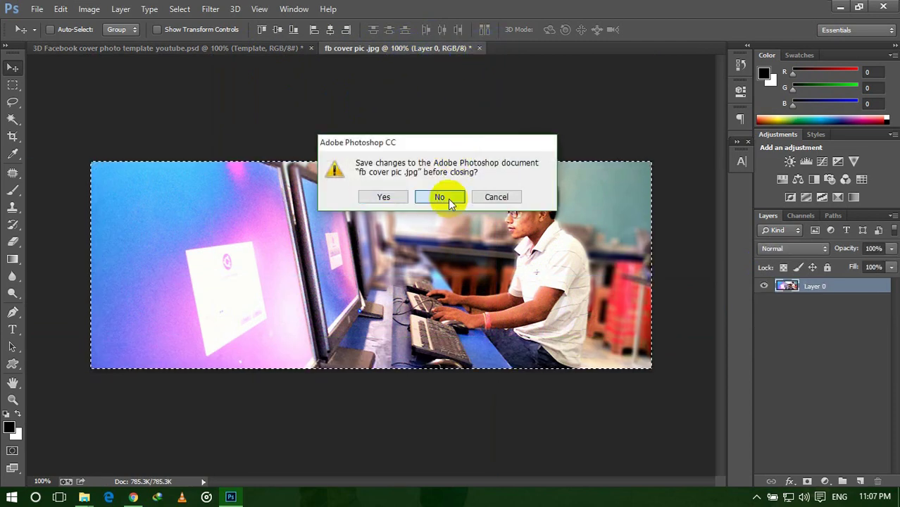
{"action": "left_click", "coordinate": [437, 196]}
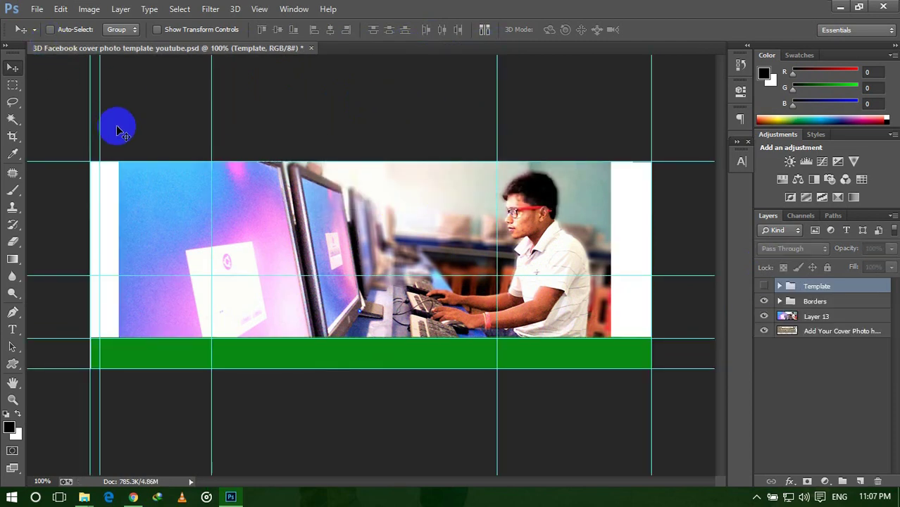
- Open the "Screenshot (39)" image as a new document
{"action": "left_click", "coordinate": [37, 8]}
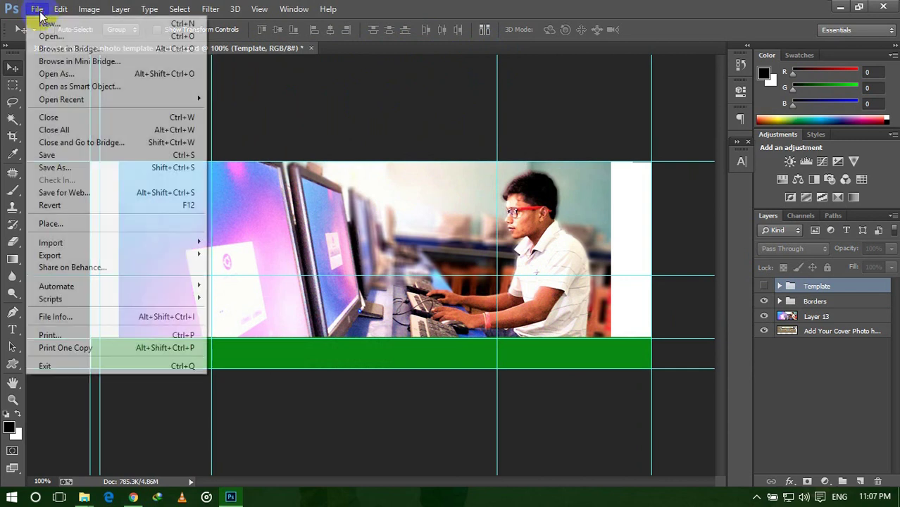
{"action": "left_click", "coordinate": [52, 39]}
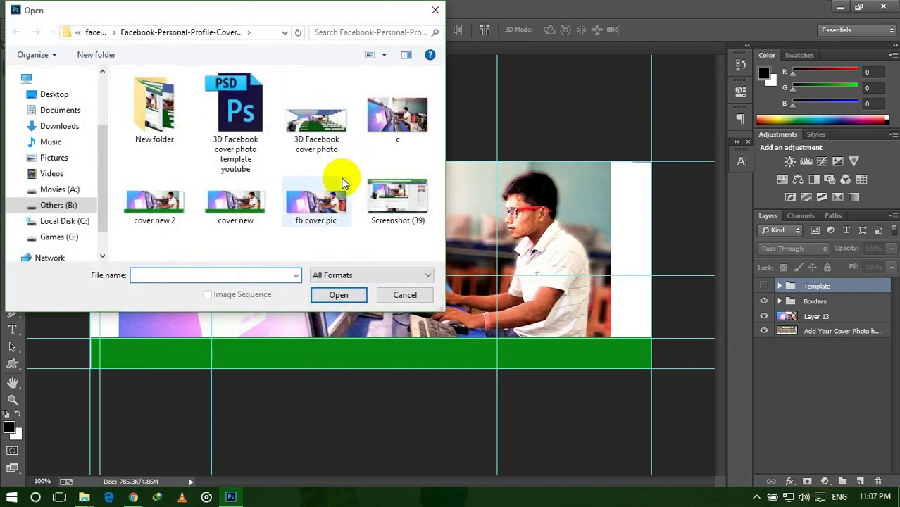
{"action": "left_click", "coordinate": [412, 202]}
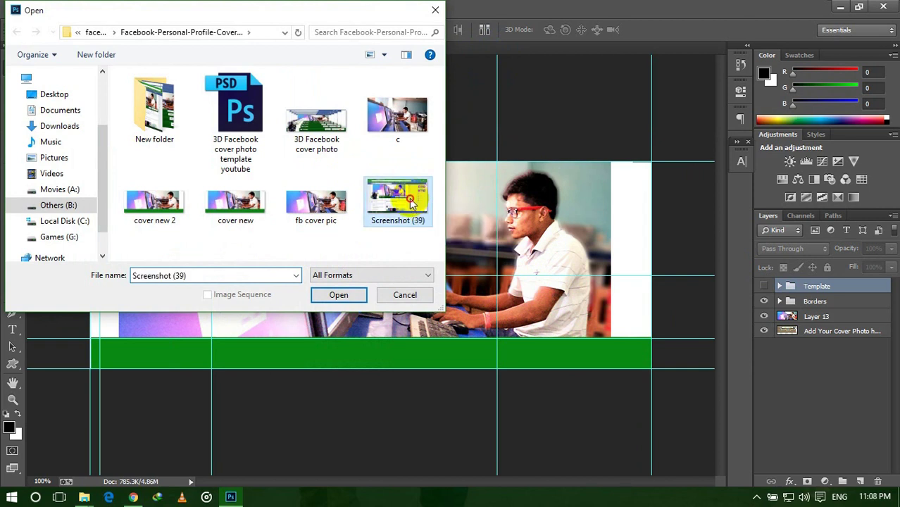
{"action": "left_click", "coordinate": [340, 296]}
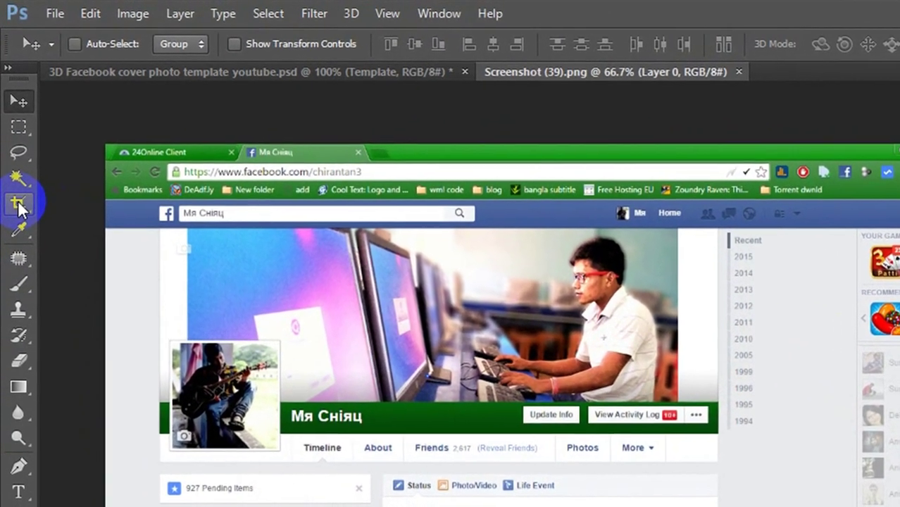
- Crop the screenshot with empty size values to the area from Facebook's blue header bar down to the cover's green strip
{"action": "left_click", "coordinate": [18, 204]}
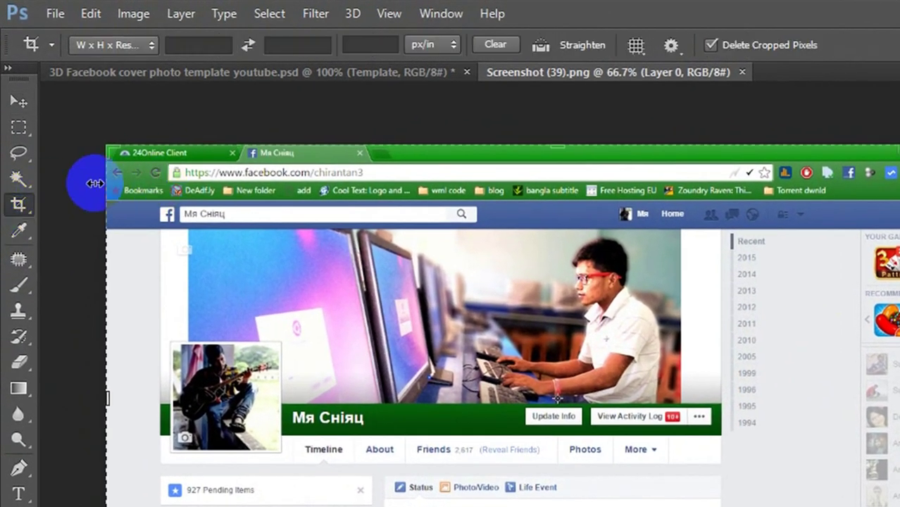
{"action": "left_click", "coordinate": [183, 44]}
{"action": "left_click", "coordinate": [298, 44]}
{"action": "left_click", "coordinate": [219, 45]}
{"action": "left_click", "coordinate": [298, 44]}
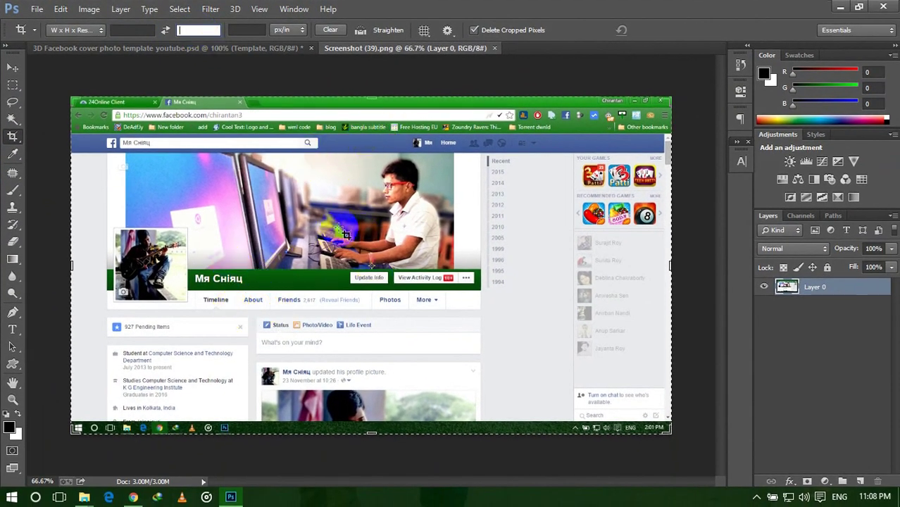
{"action": "left_click_drag", "start_coordinate": [370, 99], "coordinate": [378, 118]}
{"action": "left_click_drag", "start_coordinate": [70, 262], "coordinate": [92, 265]}
{"action": "left_click_drag", "start_coordinate": [373, 415], "coordinate": [367, 342]}
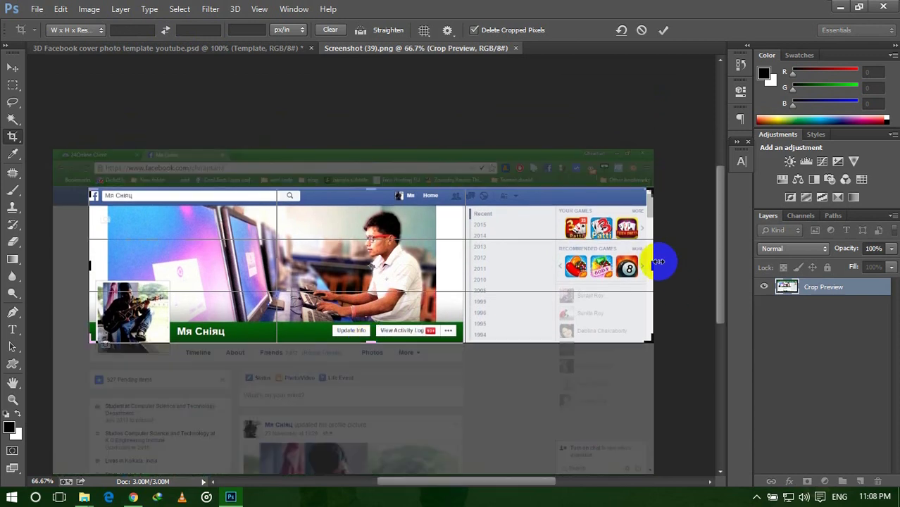
{"action": "left_click_drag", "start_coordinate": [652, 264], "coordinate": [557, 268]}
{"action": "key", "text": "Return"}
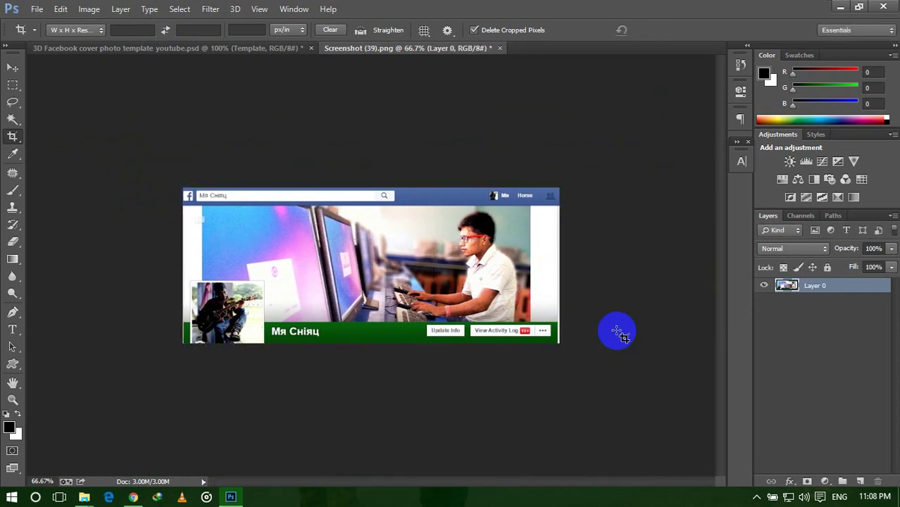
- Start another crop on the screenshot and pull its right edge inward to trim the thin grey strip beside the cover
{"action": "key", "text": "ctrl+1"}
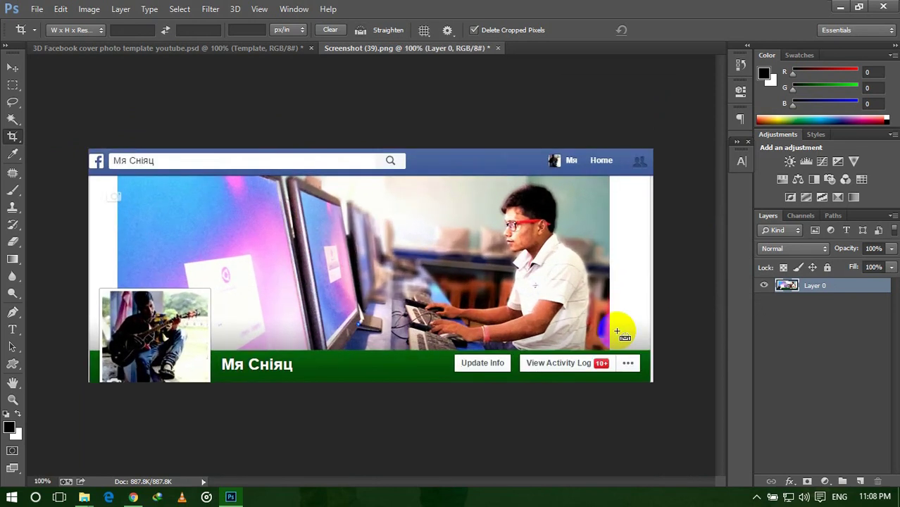
{"action": "key", "text": "ctrl+plus"}
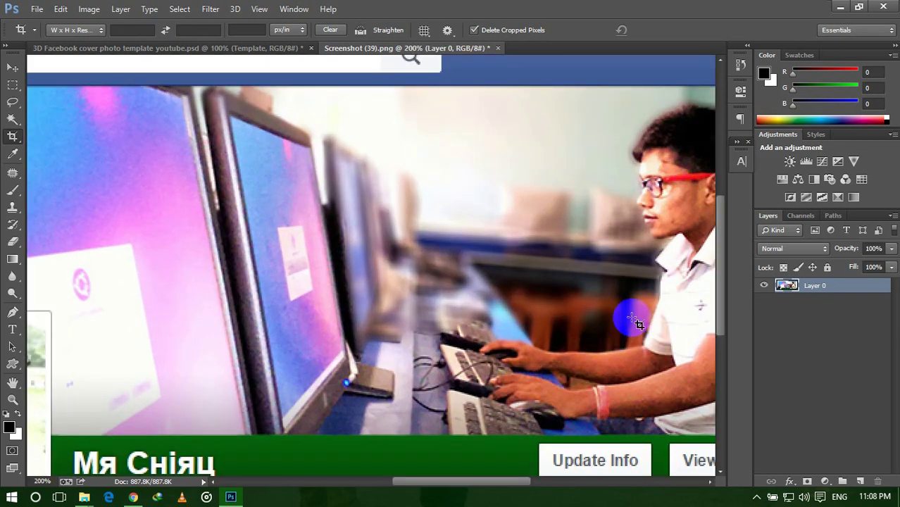
{"action": "left_click_drag", "start_coordinate": [518, 481], "coordinate": [437, 473]}
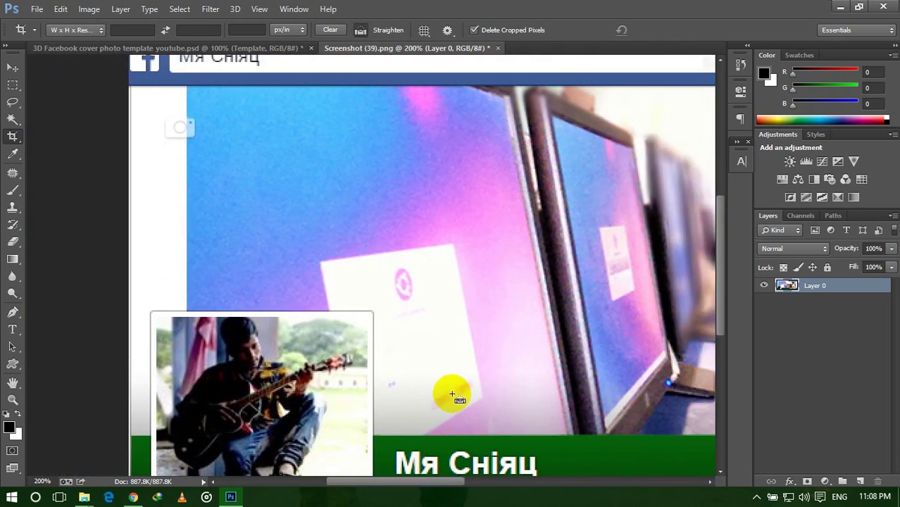
{"action": "key", "text": "ctrl+minus"}
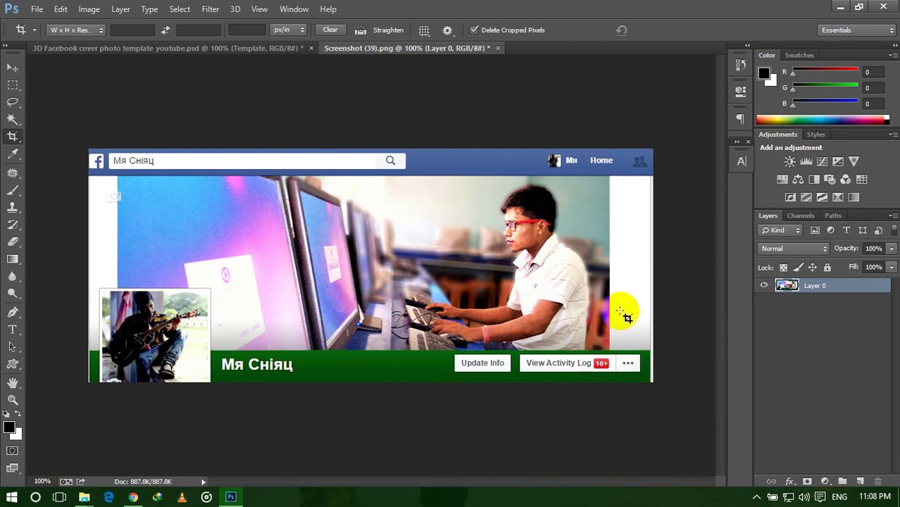
{"action": "left_click", "coordinate": [362, 281]}
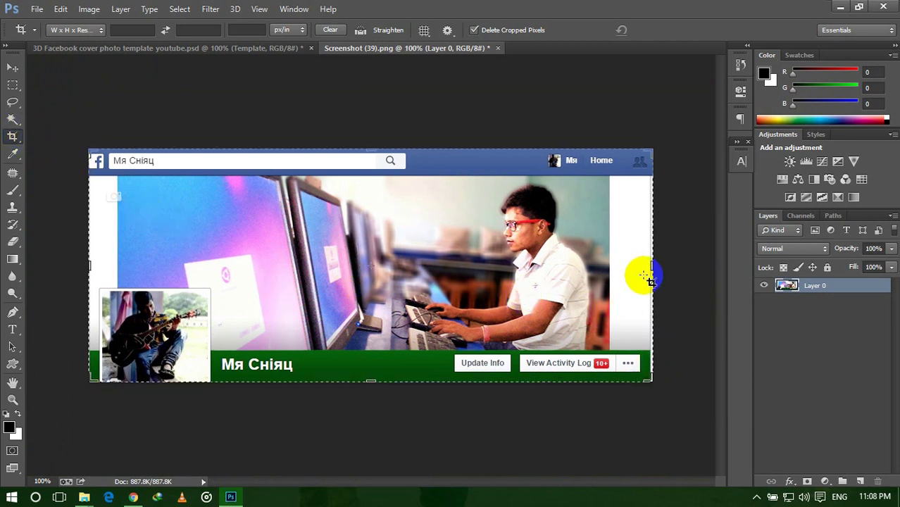
{"action": "key", "text": "ctrl+plus"}
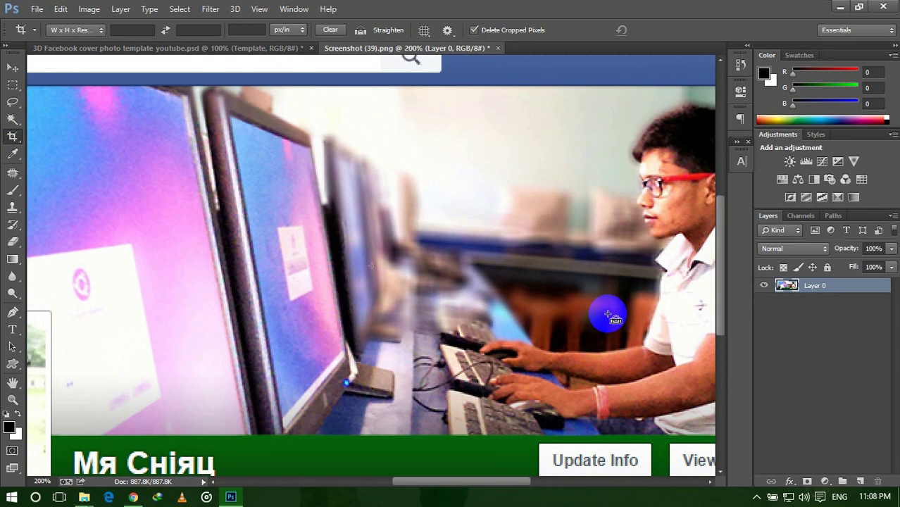
{"action": "left_click_drag", "start_coordinate": [466, 485], "coordinate": [556, 484]}
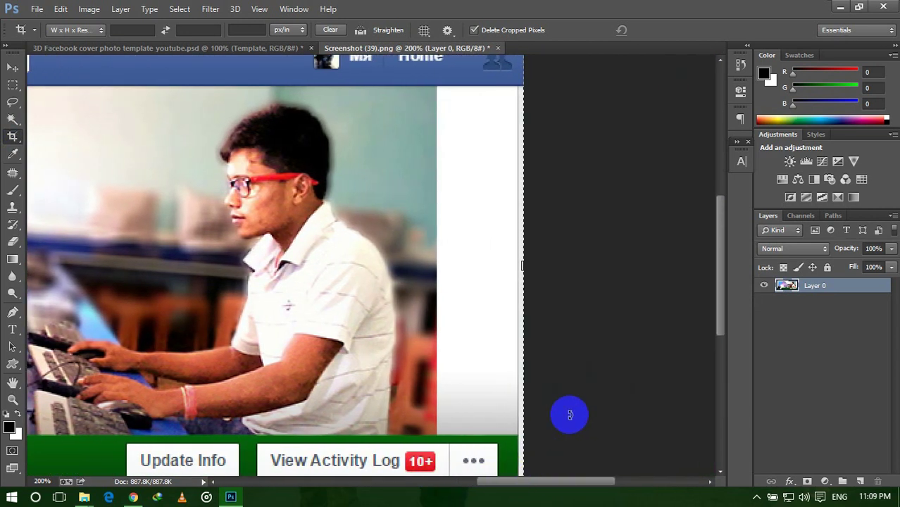
{"action": "key", "text": "ctrl+plus"}
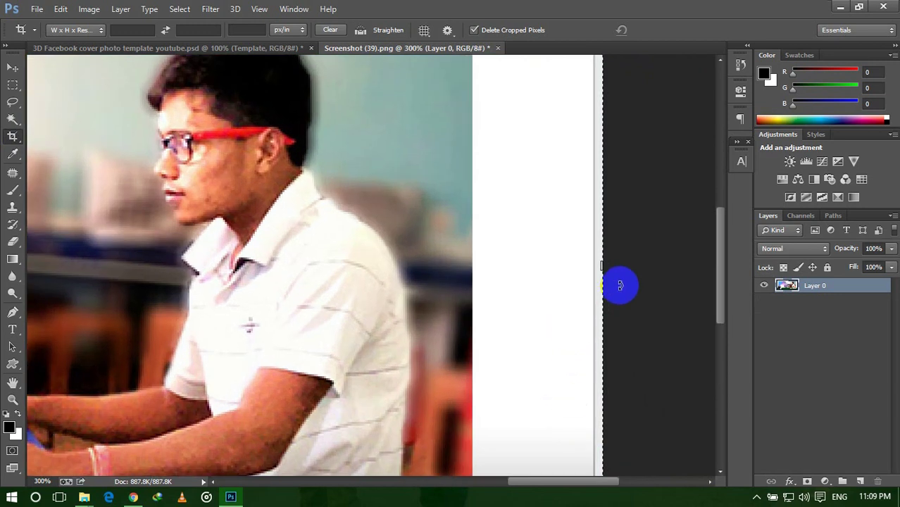
{"action": "left_click_drag", "start_coordinate": [603, 265], "coordinate": [598, 264]}
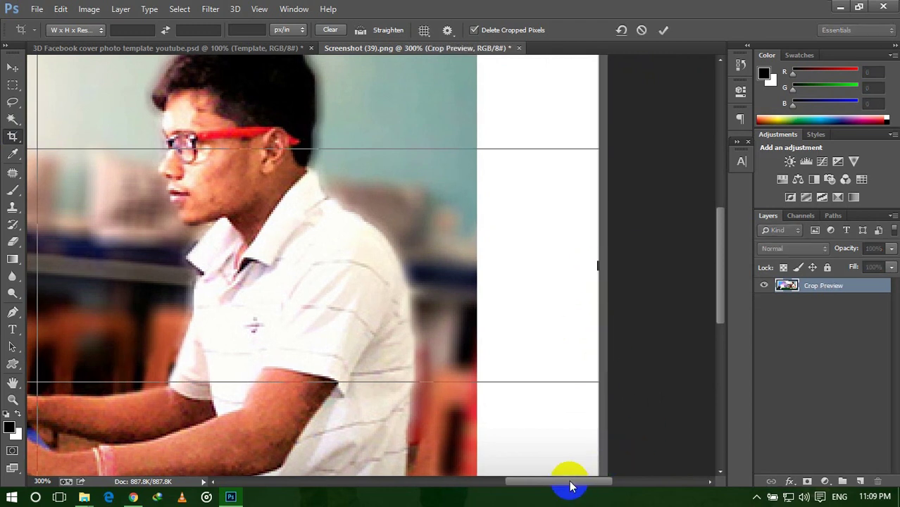
- Pull the crop's left edge inward to trim the thin strip beside the cover and apply the crop
{"action": "scroll", "coordinate": [526, 297], "scroll_direction": "down", "scroll_amount": 5}
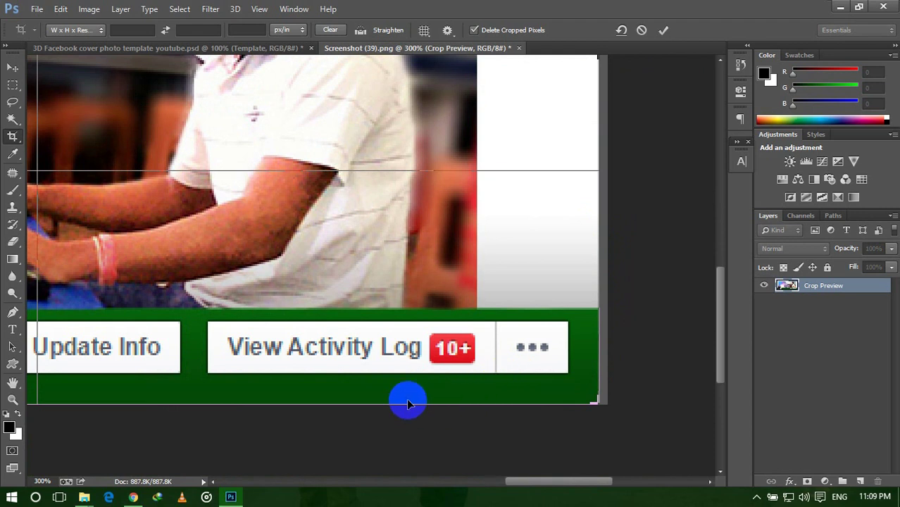
{"action": "left_click_drag", "start_coordinate": [582, 482], "coordinate": [359, 467]}
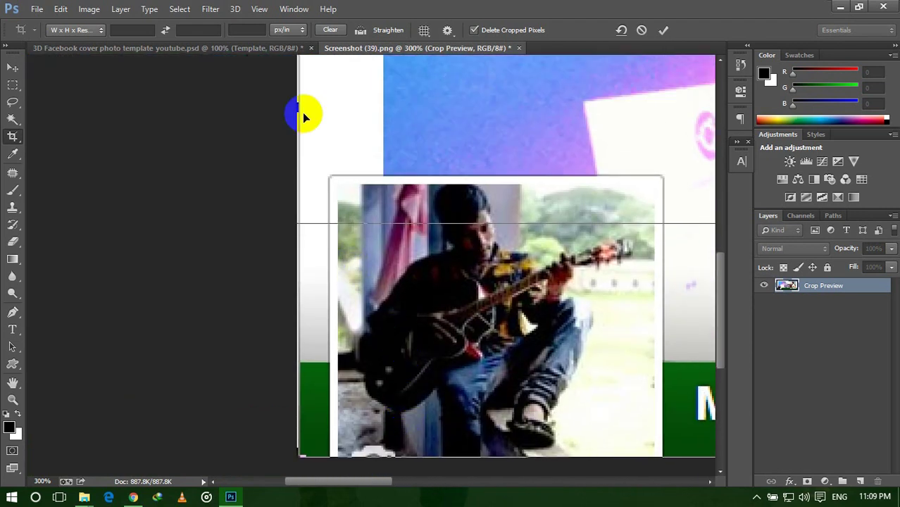
{"action": "left_click_drag", "start_coordinate": [297, 107], "coordinate": [299, 109]}
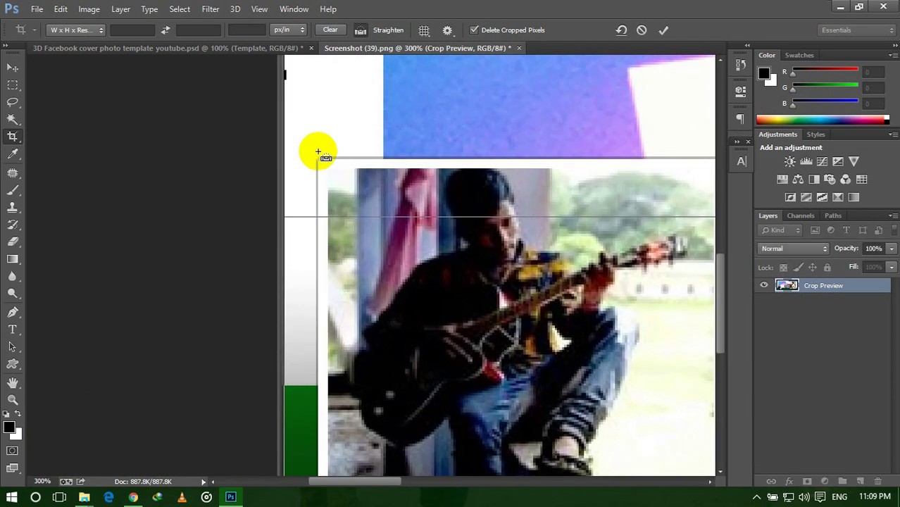
{"action": "scroll", "coordinate": [318, 151], "scroll_direction": "up", "scroll_amount": 3}
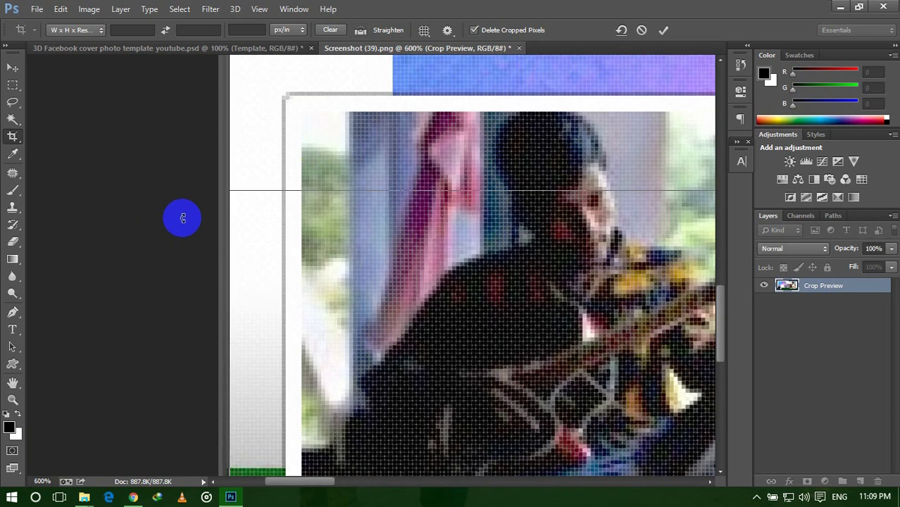
{"action": "left_click_drag", "start_coordinate": [226, 195], "coordinate": [227, 195]}
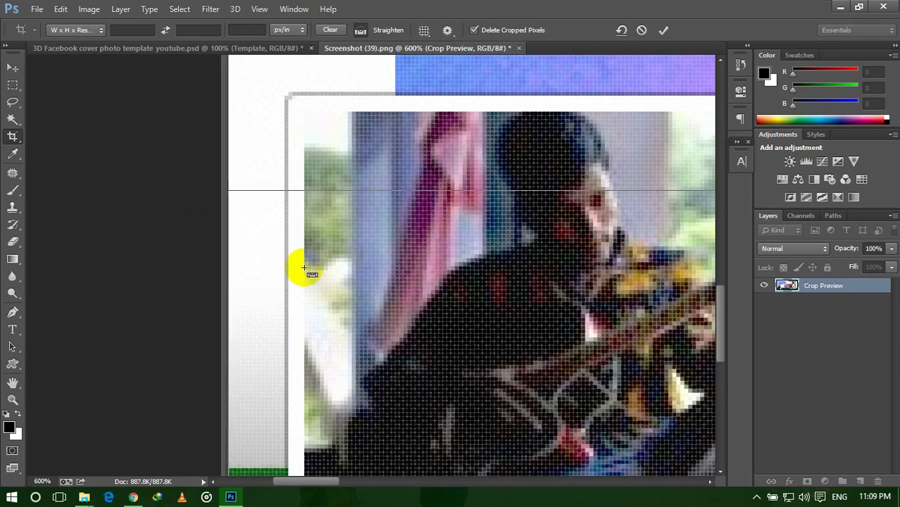
{"action": "scroll", "coordinate": [303, 266], "scroll_direction": "down", "scroll_amount": 4}
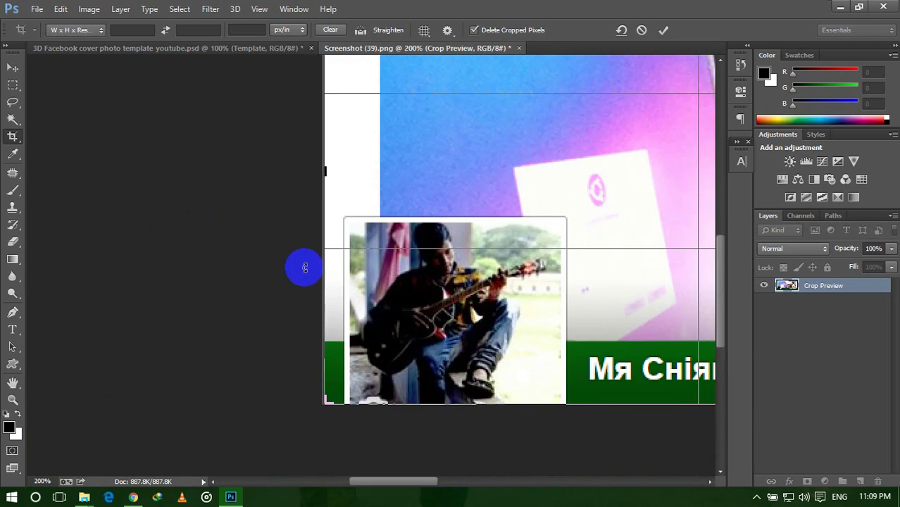
{"action": "scroll", "coordinate": [521, 283], "scroll_direction": "up", "scroll_amount": 5}
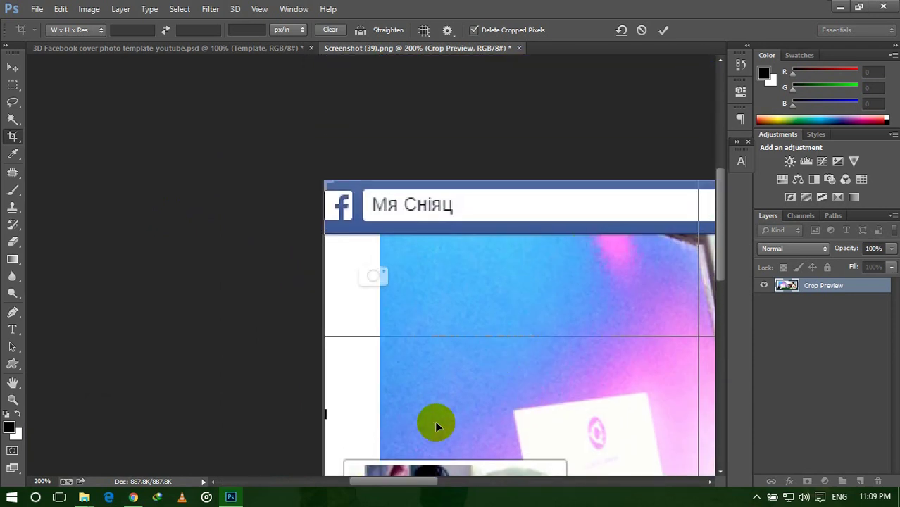
{"action": "left_click_drag", "start_coordinate": [422, 482], "coordinate": [493, 396]}
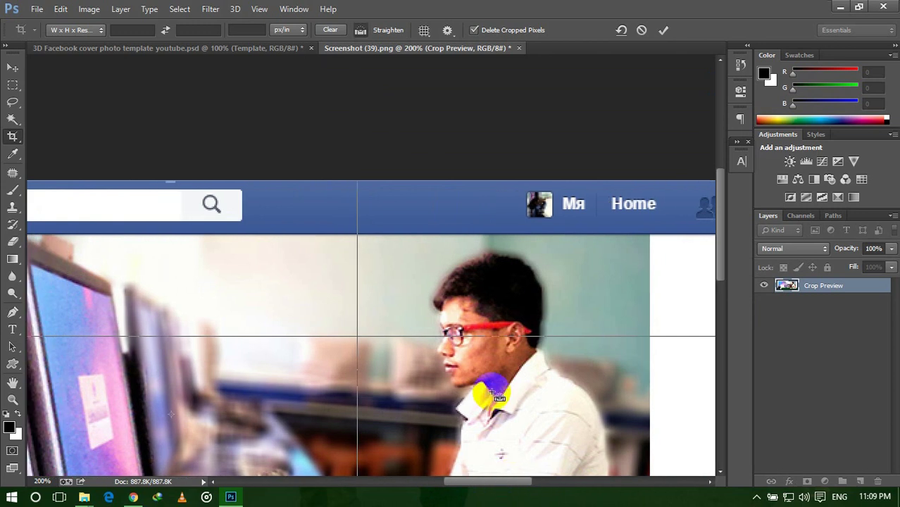
{"action": "key", "text": "ctrl+0"}
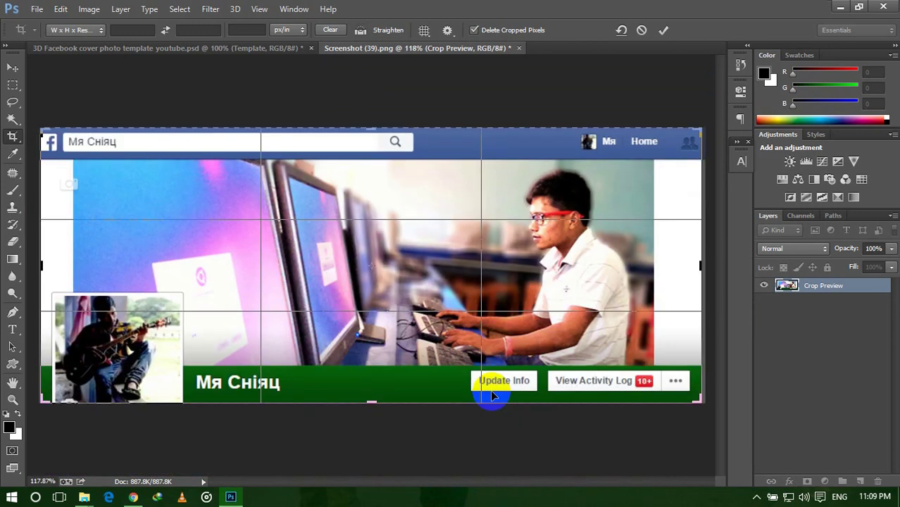
{"action": "double_click", "coordinate": [493, 396]}
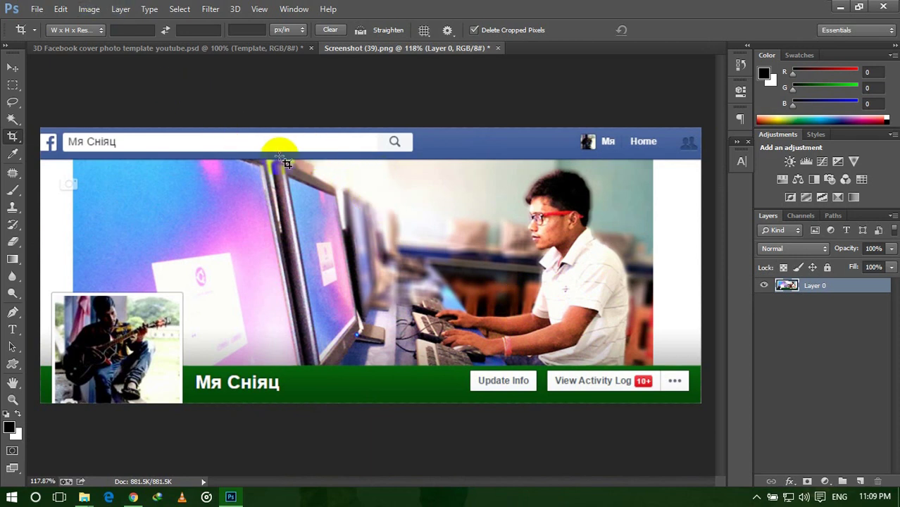
- Copy the whole cropped screenshot and paste it into the 3D Facebook cover photo template above Layer 13
{"action": "key", "text": "ctrl+a"}
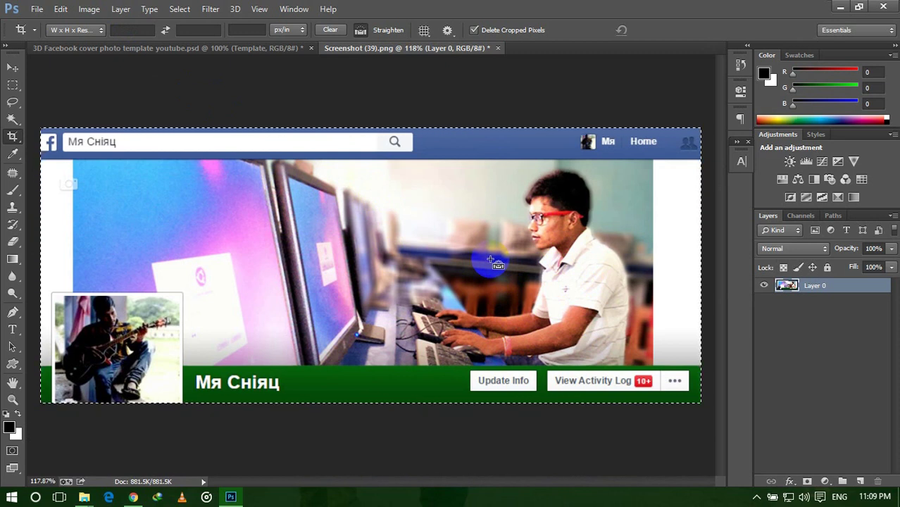
{"action": "left_click", "coordinate": [200, 48]}
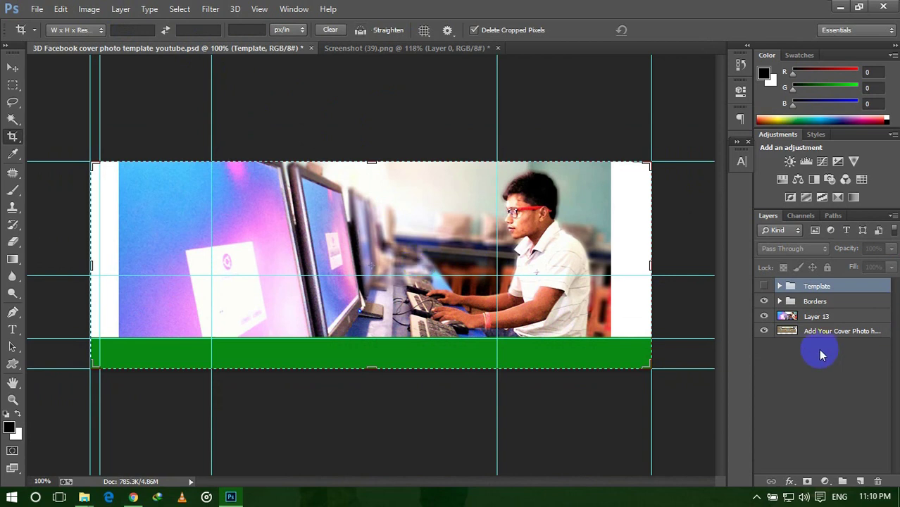
{"action": "left_click", "coordinate": [814, 318]}
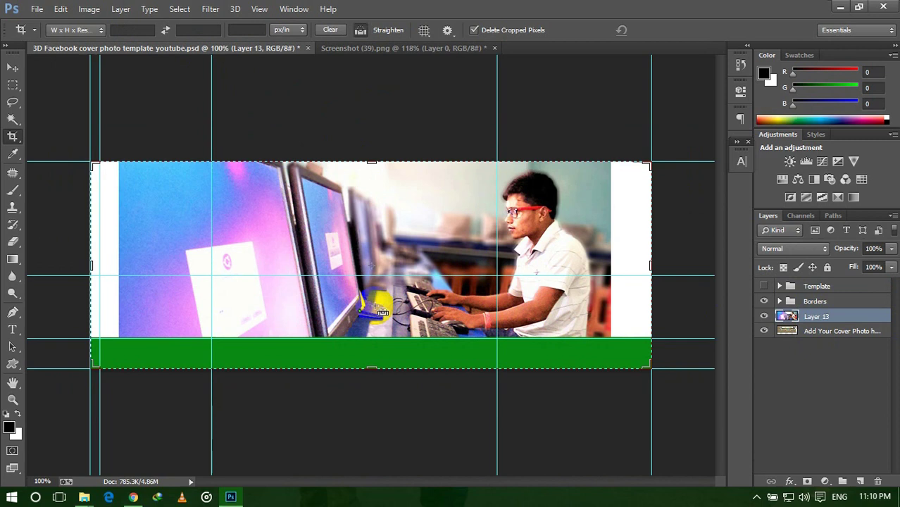
{"action": "key", "text": "ctrl+v"}
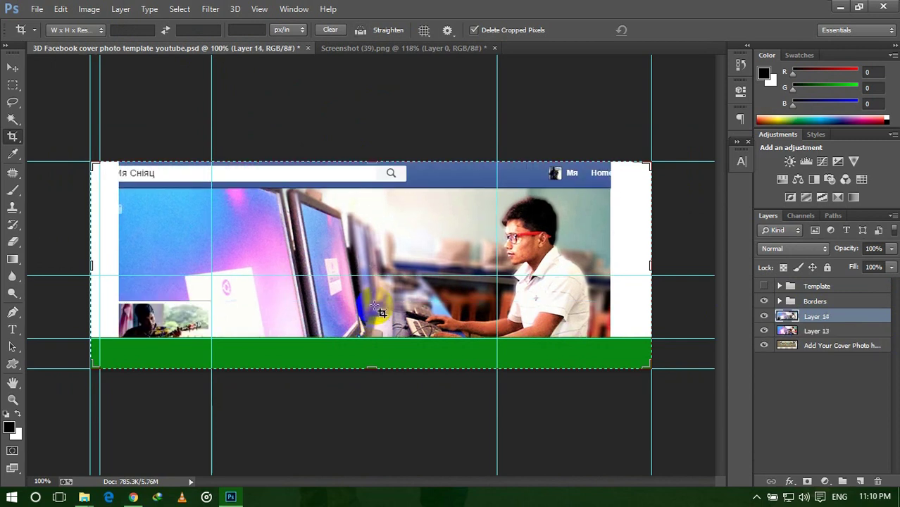
- Hide Layer 13 and make the Template group visible over the pasted screenshot
{"action": "left_click", "coordinate": [802, 330]}
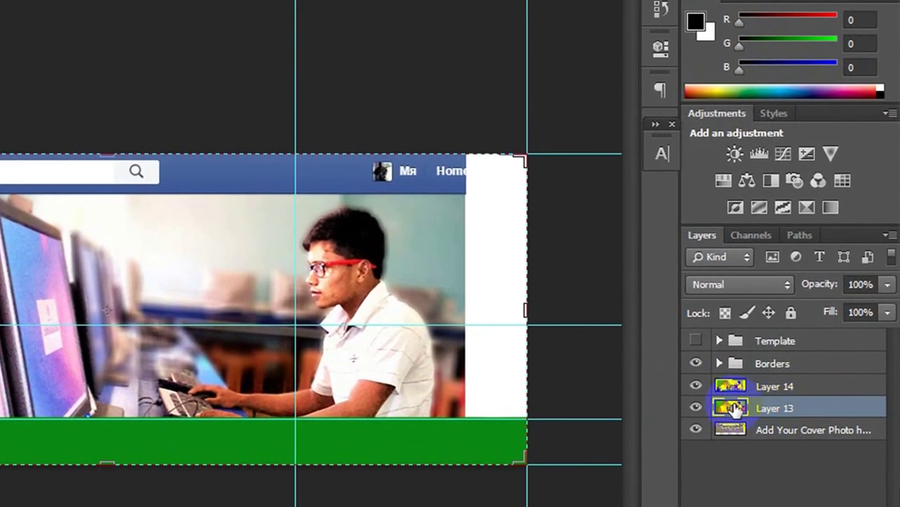
{"action": "left_click", "coordinate": [695, 408]}
{"action": "left_click_drag", "start_coordinate": [760, 417], "coordinate": [773, 349]}
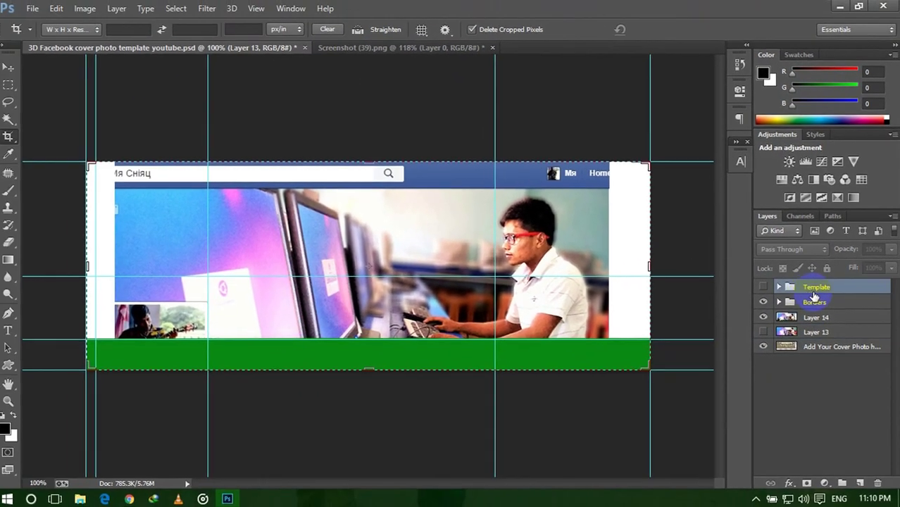
{"action": "left_click_drag", "start_coordinate": [814, 297], "coordinate": [814, 294]}
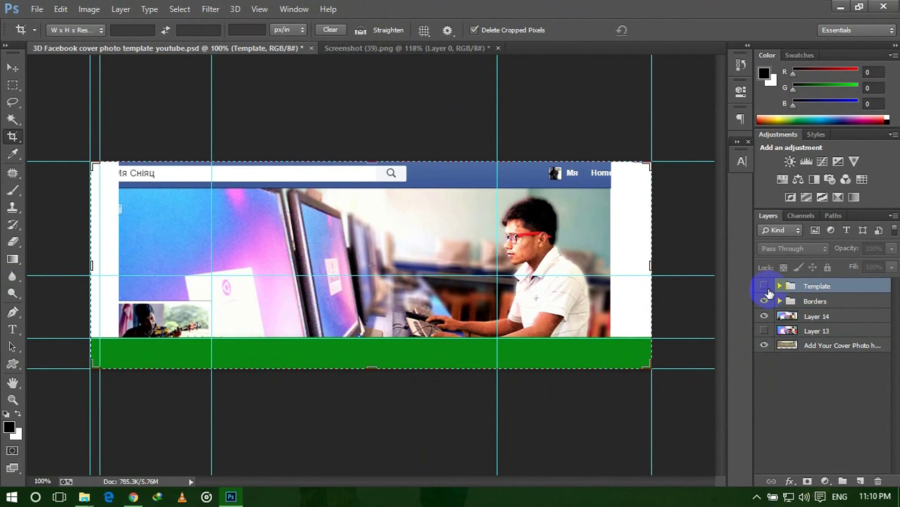
{"action": "left_click", "coordinate": [766, 288]}
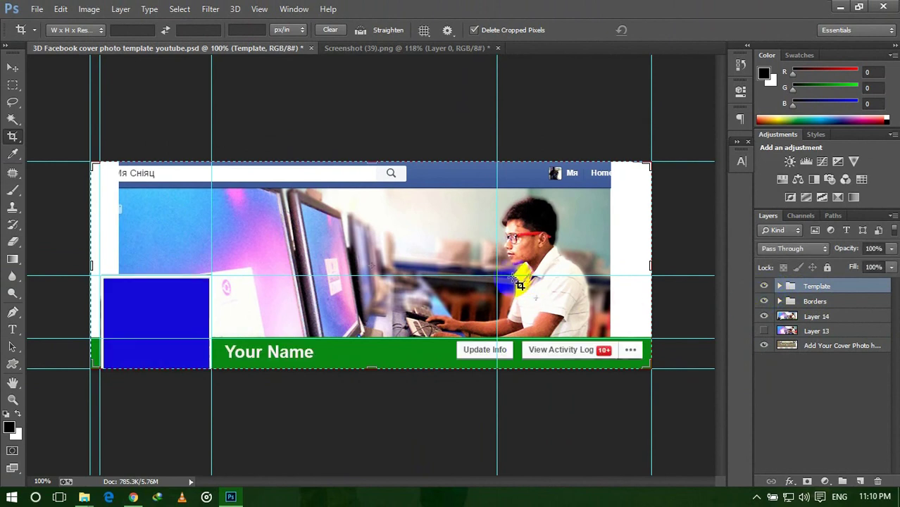
- Move Layer 14 so its cover picture, profile picture and buttons line up with the template, and check the alignment along the green strip
{"action": "left_click", "coordinate": [14, 69]}
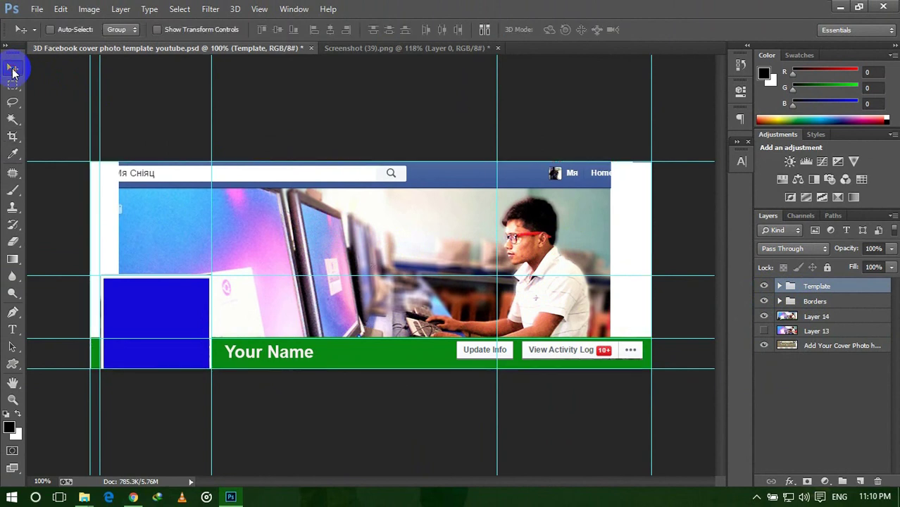
{"action": "left_click", "coordinate": [827, 317]}
{"action": "mouse_move", "coordinate": [357, 246]}
{"action": "left_mouse_down"}
{"action": "mouse_move", "coordinate": [378, 252]}
{"action": "mouse_move", "coordinate": [376, 260]}
{"action": "mouse_move", "coordinate": [359, 249]}
{"action": "mouse_move", "coordinate": [356, 210]}
{"action": "mouse_move", "coordinate": [363, 243]}
{"action": "left_mouse_up"}
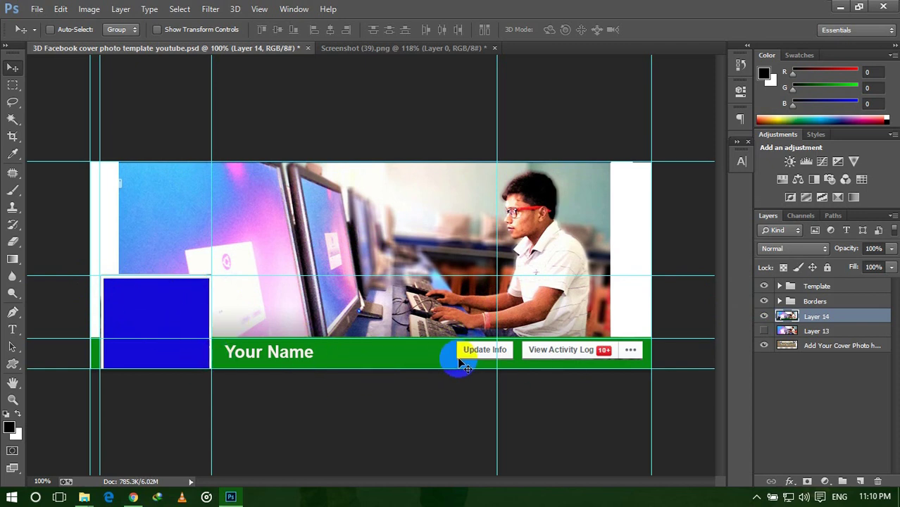
{"action": "left_click_drag", "start_coordinate": [111, 271], "coordinate": [112, 359]}
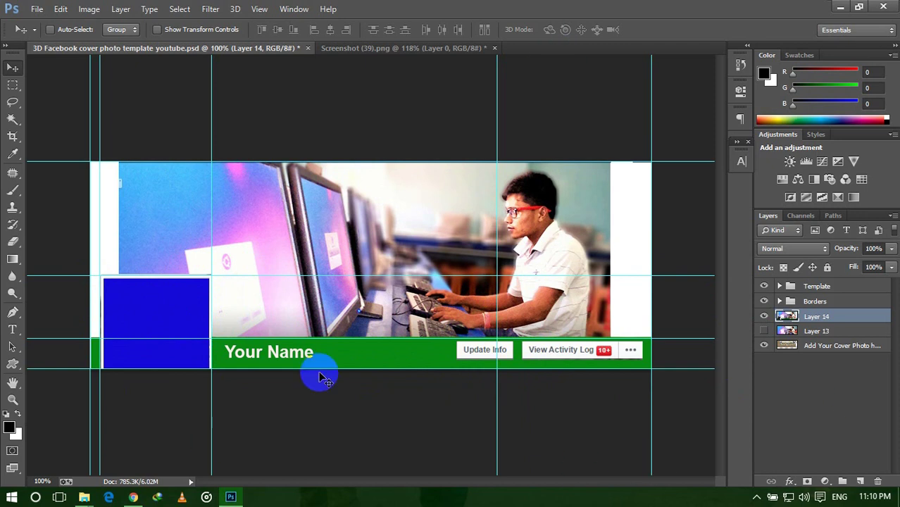
{"action": "key", "text": "ctrl+plus"}
{"action": "left_click_drag", "start_coordinate": [206, 352], "coordinate": [523, 307]}
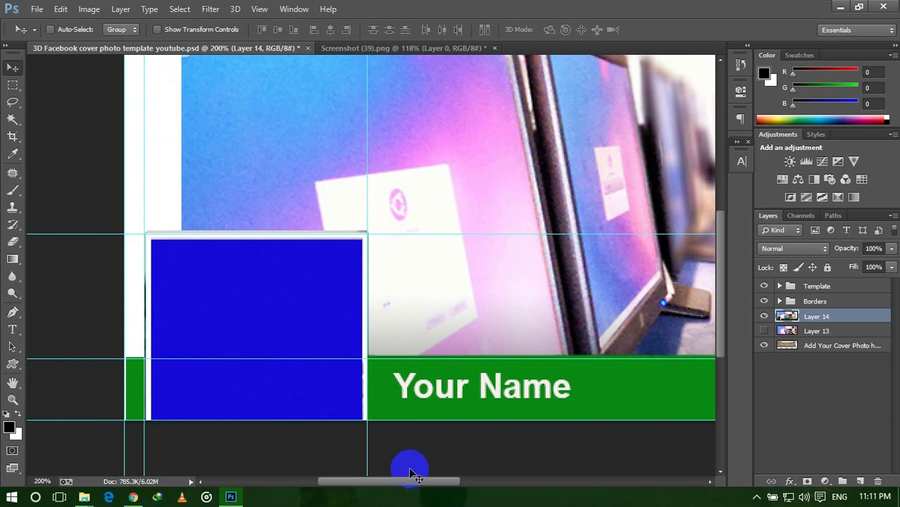
{"action": "left_click_drag", "start_coordinate": [415, 486], "coordinate": [529, 479]}
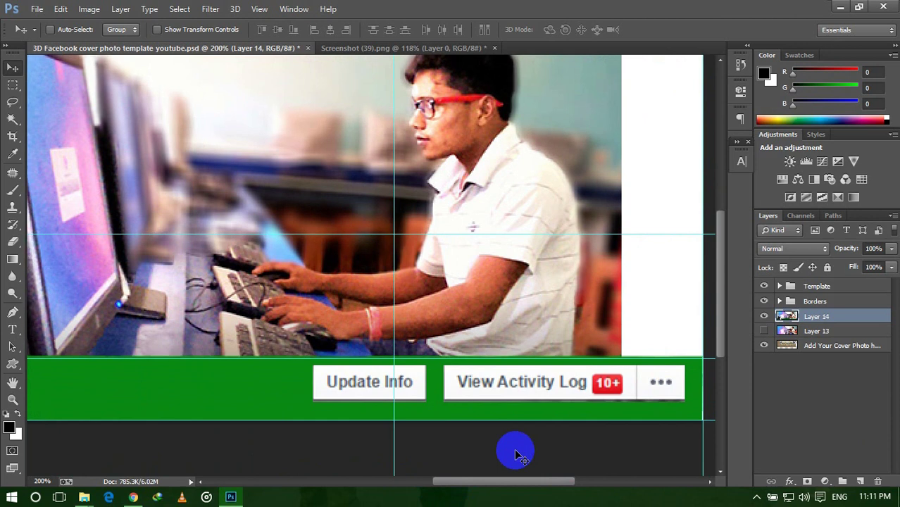
{"action": "key", "text": "ctrl+0"}
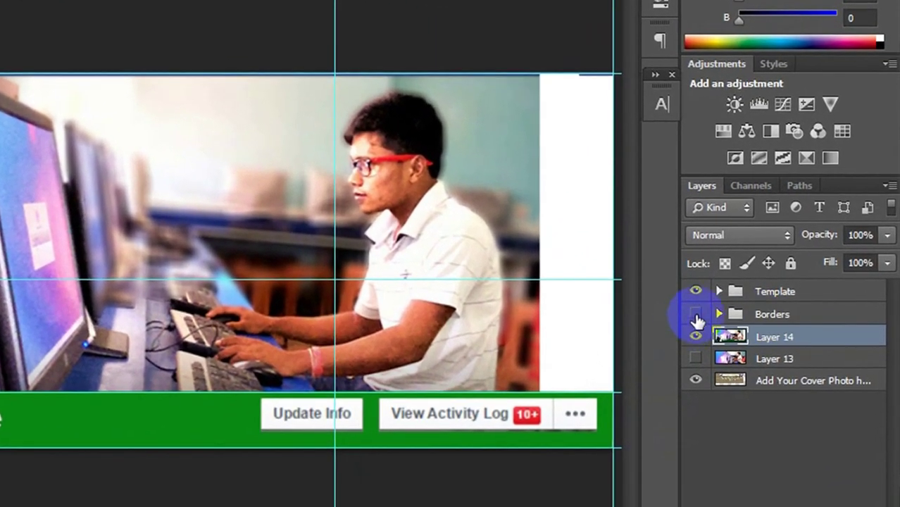
- Hide the Borders group and expand the Template group to show its layers
{"action": "left_click", "coordinate": [764, 301]}
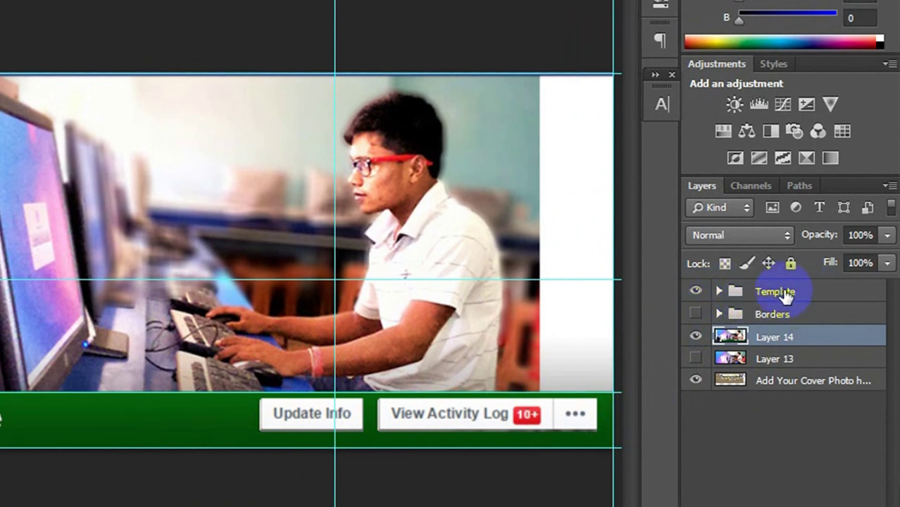
{"action": "left_click", "coordinate": [719, 291]}
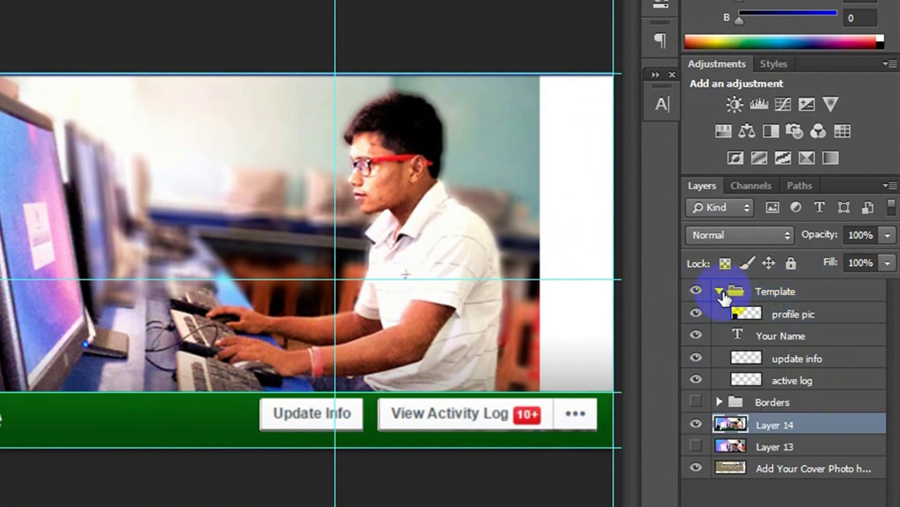
- Hide the Your Name and profile pic layers inside the Template group and collapse the group
{"action": "left_click", "coordinate": [781, 337]}
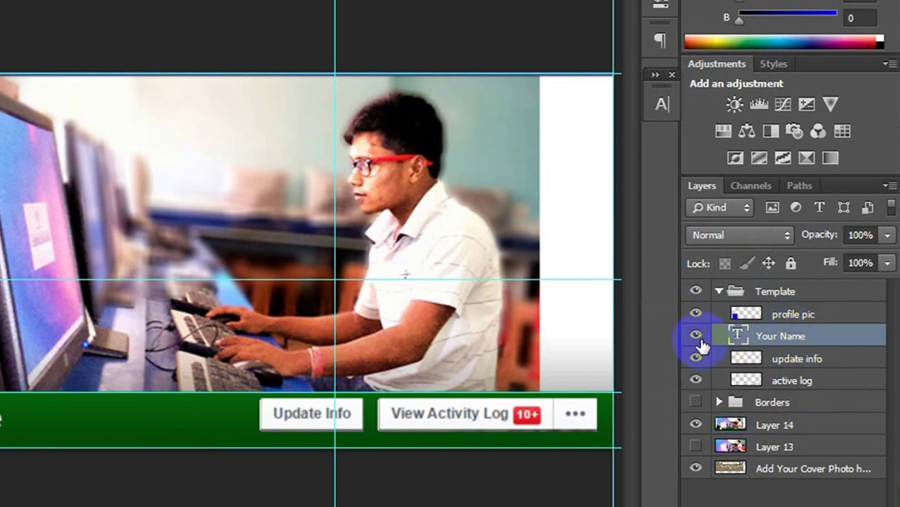
{"action": "left_click", "coordinate": [696, 337]}
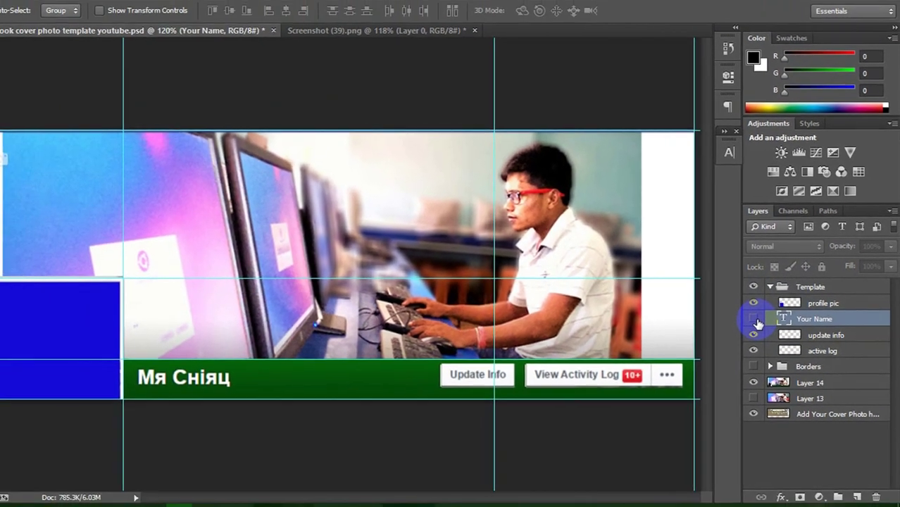
{"action": "left_click", "coordinate": [781, 288]}
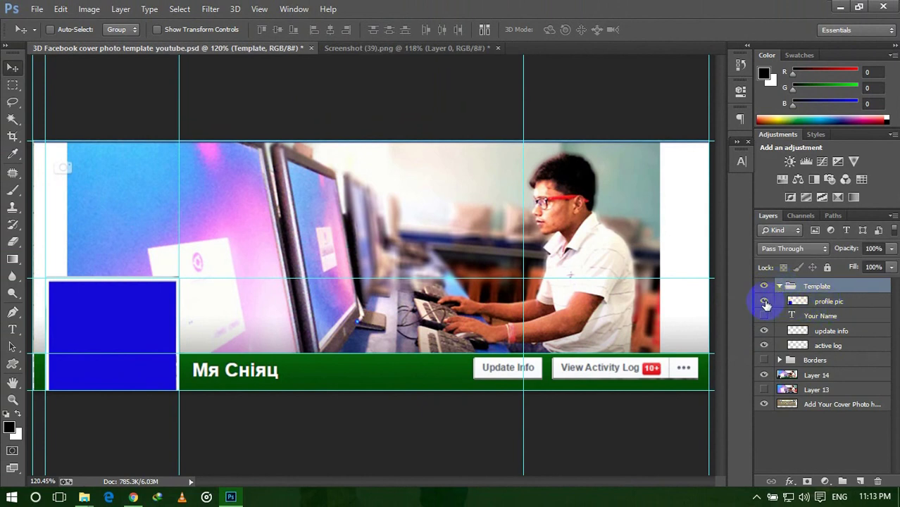
{"action": "left_click", "coordinate": [765, 302]}
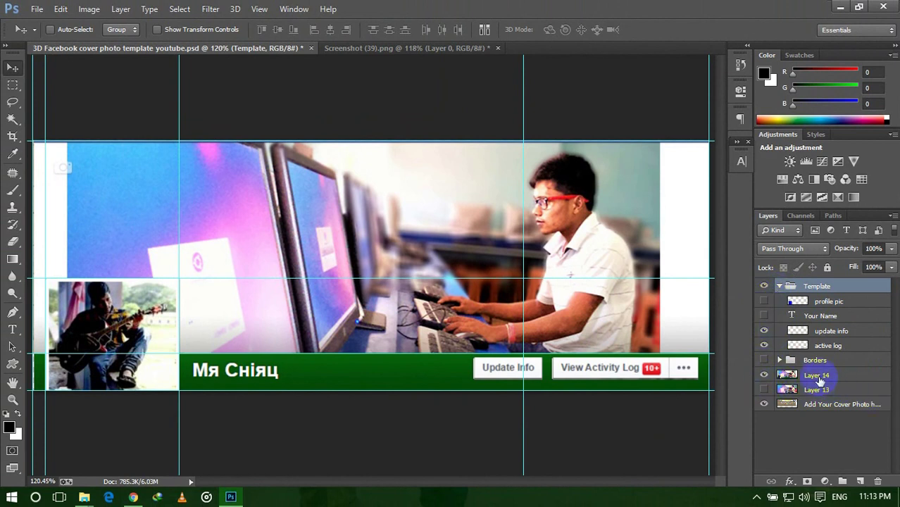
{"action": "left_click", "coordinate": [778, 287]}
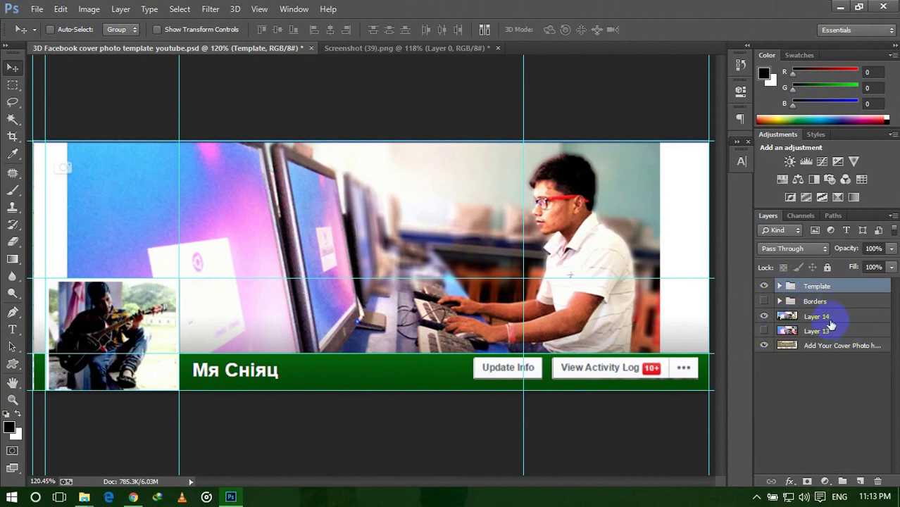
- Select the profile picture with its white border on Layer 14 using the Rectangular Marquee and copy it to a new layer
{"action": "left_click", "coordinate": [822, 320]}
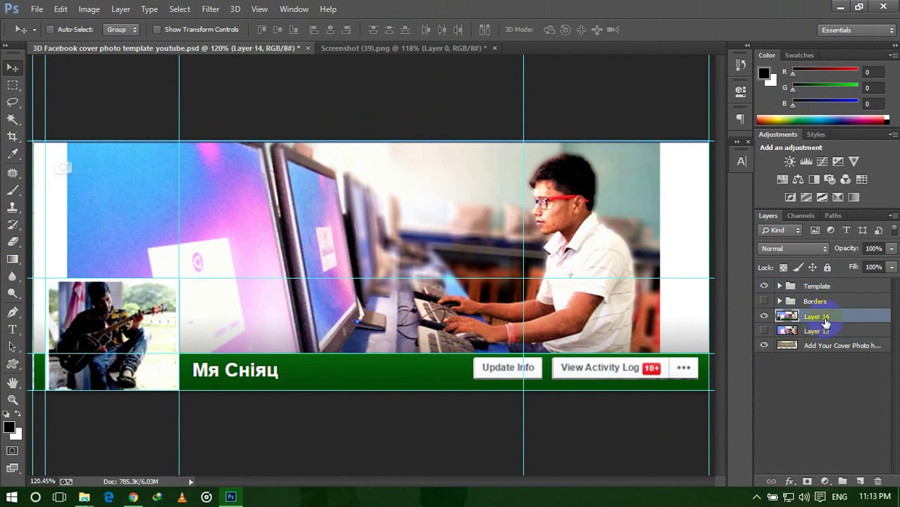
{"action": "left_click", "coordinate": [813, 335]}
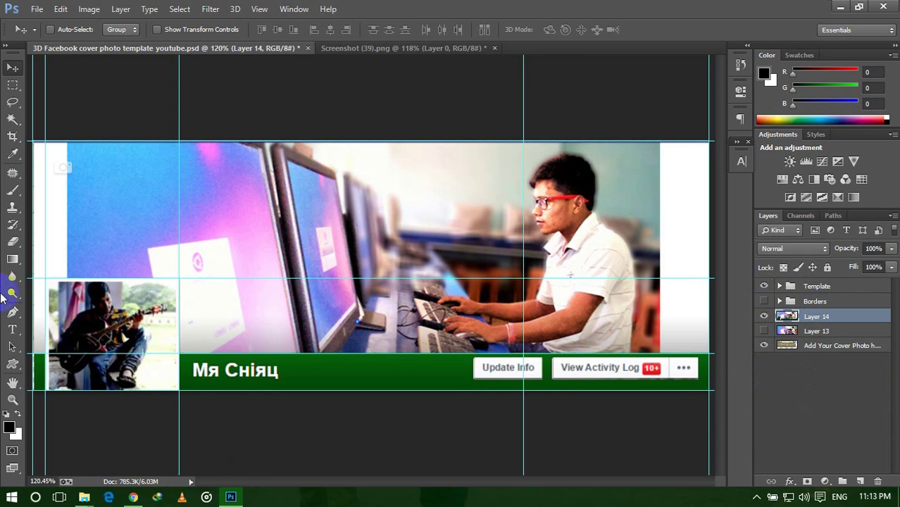
{"action": "left_click", "coordinate": [10, 85]}
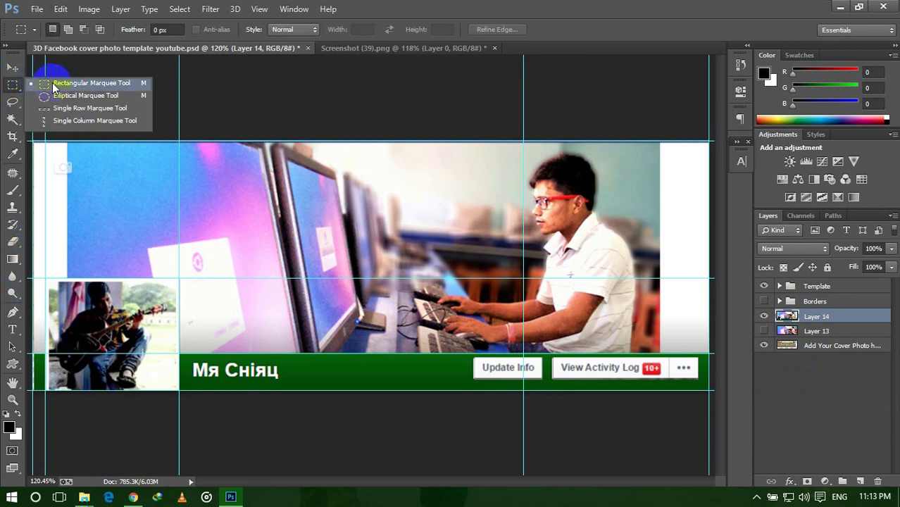
{"action": "left_click", "coordinate": [94, 83]}
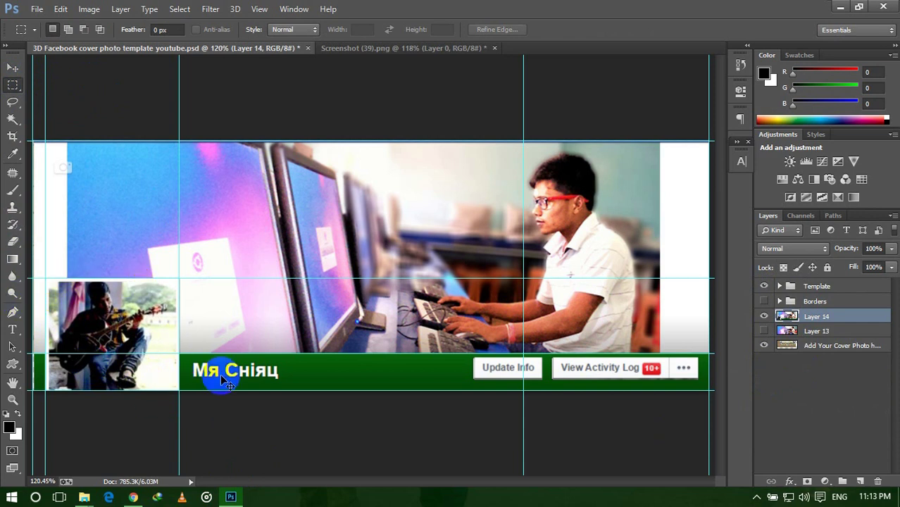
{"action": "key", "text": "ctrl+plus"}
{"action": "left_click_drag", "start_coordinate": [477, 491], "coordinate": [394, 485]}
{"action": "scroll", "coordinate": [502, 418], "scroll_direction": "down", "scroll_amount": 3}
{"action": "scroll", "coordinate": [506, 417], "scroll_direction": "down", "scroll_amount": 1}
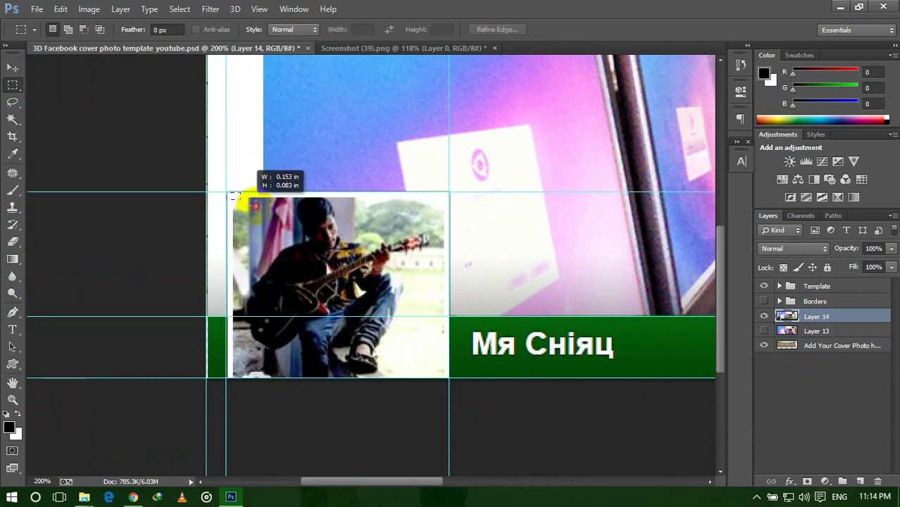
{"action": "left_click_drag", "start_coordinate": [433, 267], "coordinate": [451, 377]}
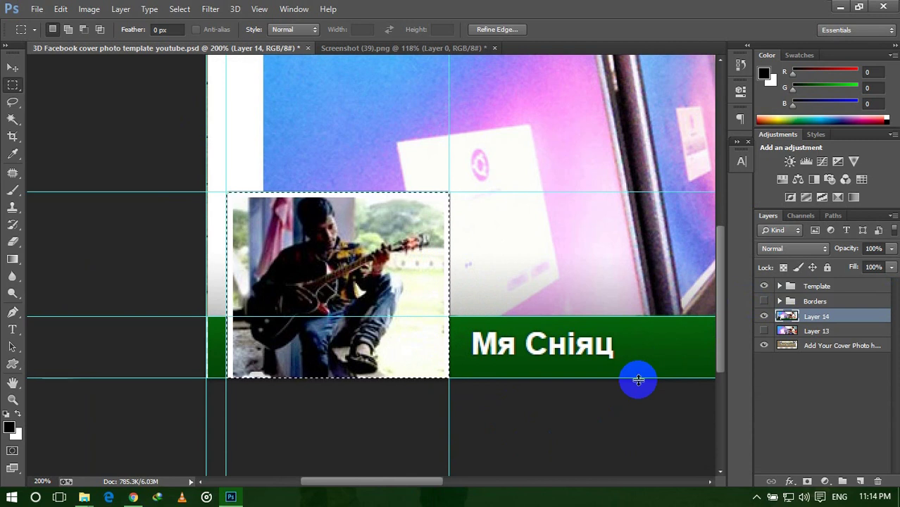
{"action": "key", "text": "ctrl+j"}
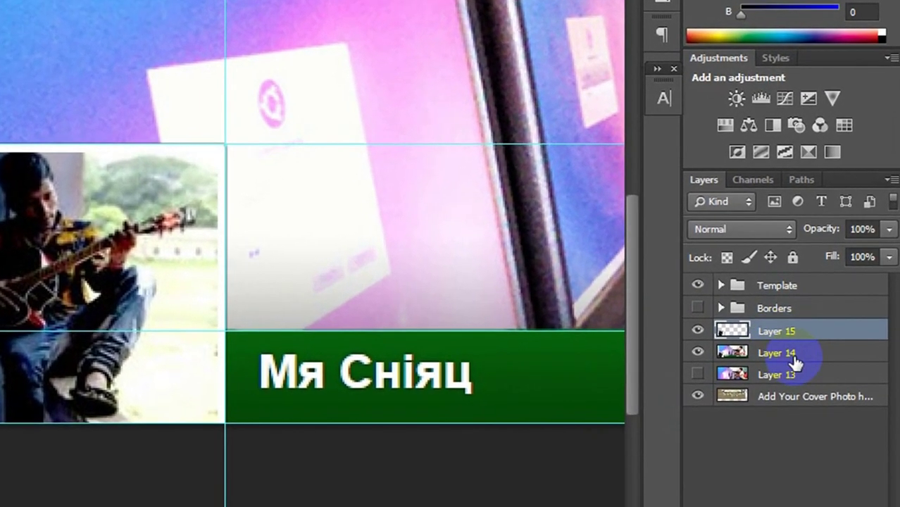
- Duplicate Layer 14 and free-transform the copy so its four edges fit the bounds of the cover picture beneath it
{"action": "left_click", "coordinate": [778, 350]}
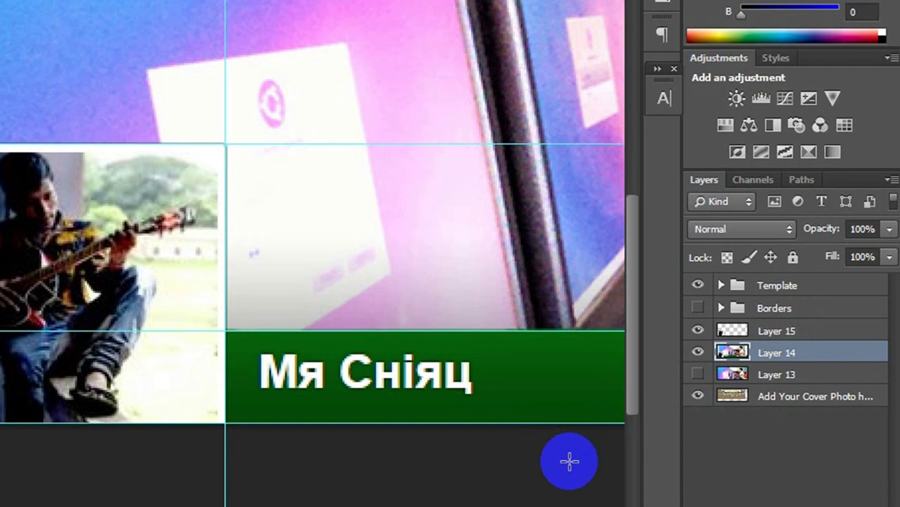
{"action": "key", "text": "ctrl+j"}
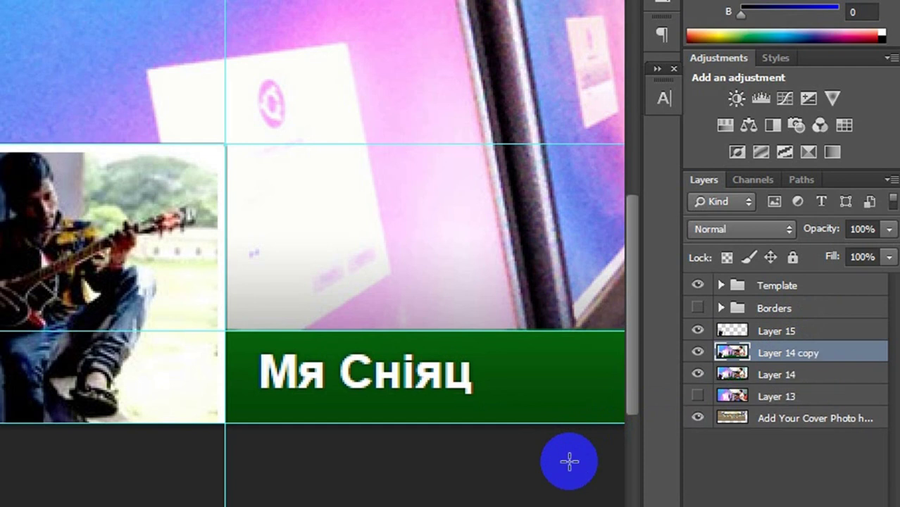
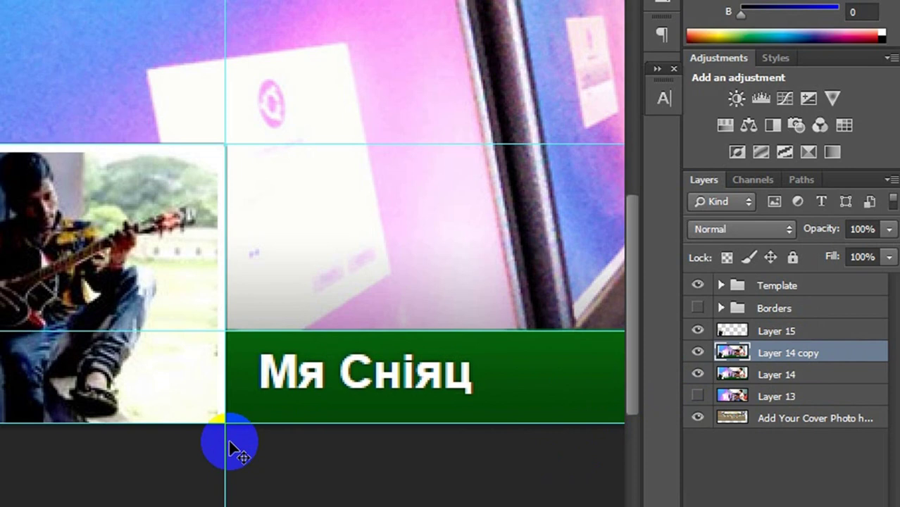
{"action": "key", "text": "ctrl+0"}
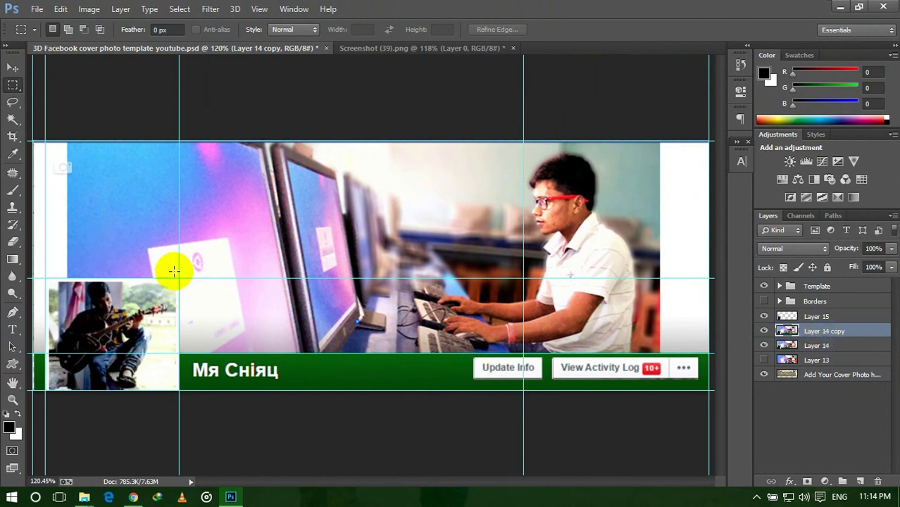
{"action": "key", "text": "ctrl+t"}
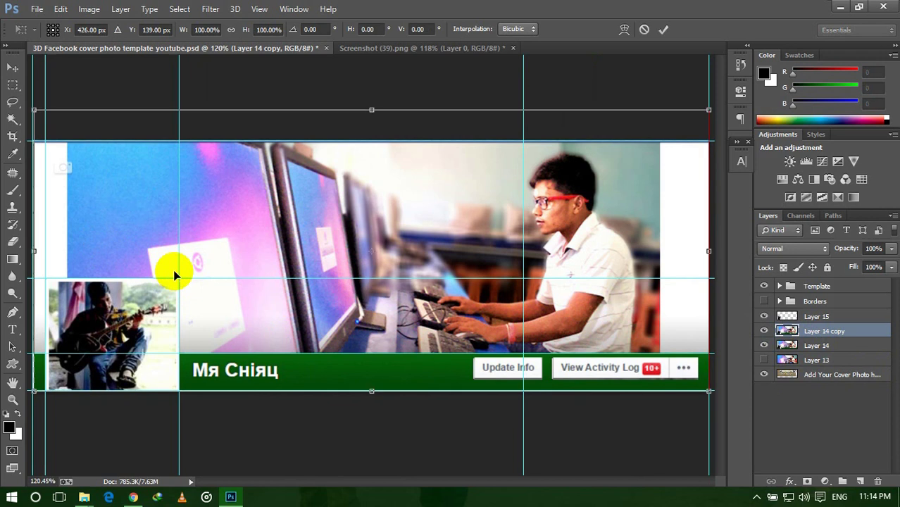
{"action": "left_click_drag", "start_coordinate": [364, 106], "coordinate": [374, 140]}
{"action": "left_click_drag", "start_coordinate": [33, 264], "coordinate": [69, 274]}
{"action": "left_click_drag", "start_coordinate": [709, 266], "coordinate": [659, 275]}
{"action": "left_click_drag", "start_coordinate": [363, 392], "coordinate": [367, 355]}
{"action": "key", "text": "Return"}
- Hide the guides by turning off Extras
{"action": "key", "text": "m"}
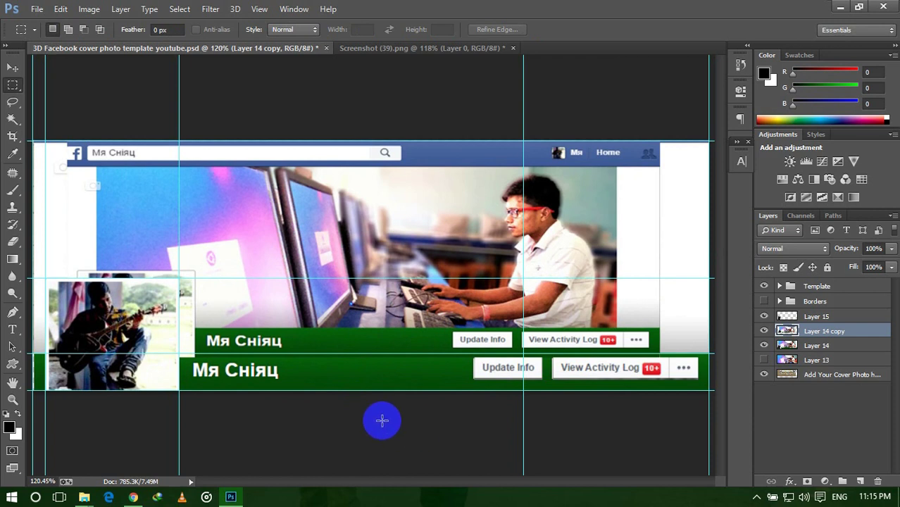
{"action": "left_click", "coordinate": [319, 185]}
{"action": "left_click", "coordinate": [259, 8]}
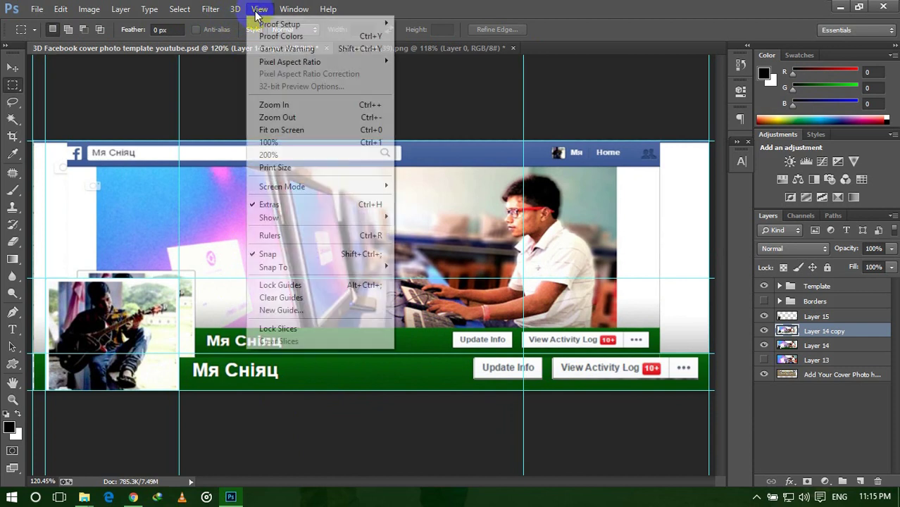
{"action": "left_click", "coordinate": [301, 205]}
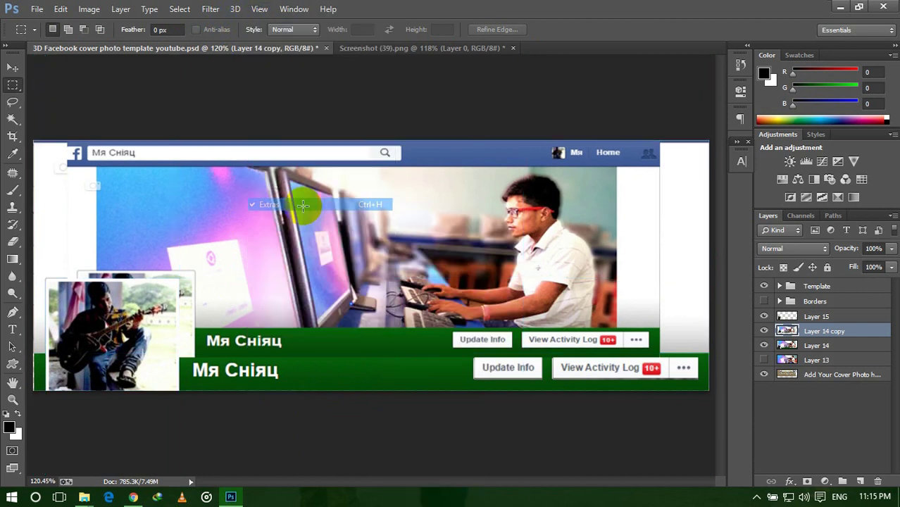
- With Layer 15 temporarily hidden, marquee-select the profile picture on Layer 14 copy and copy it to a new layer
{"action": "left_click_drag", "start_coordinate": [841, 330], "coordinate": [817, 343]}
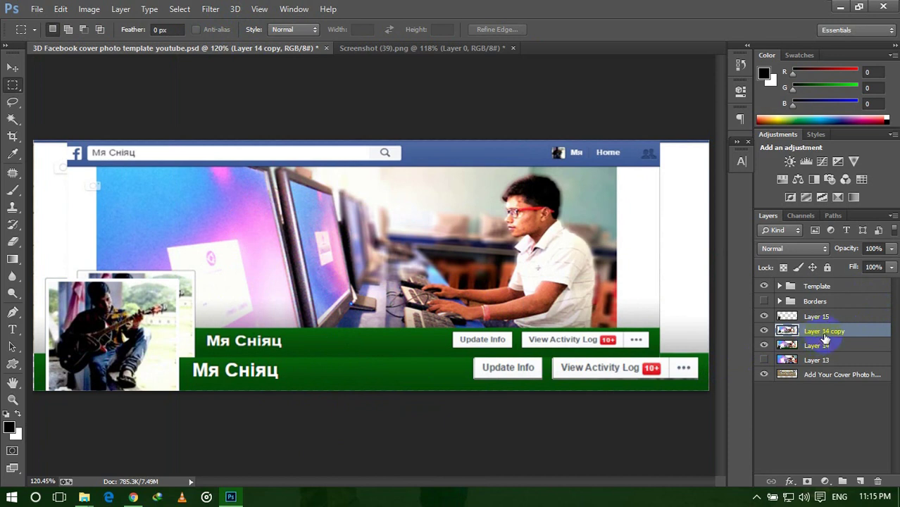
{"action": "left_click_drag", "start_coordinate": [823, 340], "coordinate": [162, 352]}
{"action": "key", "text": "ctrl+plus"}
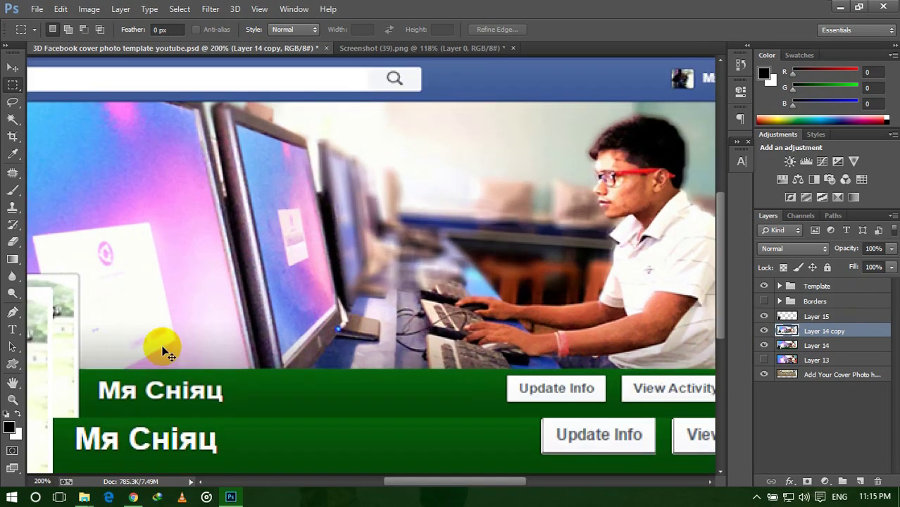
{"action": "left_click_drag", "start_coordinate": [426, 482], "coordinate": [345, 487]}
{"action": "scroll", "coordinate": [462, 392], "scroll_direction": "down", "scroll_amount": 1}
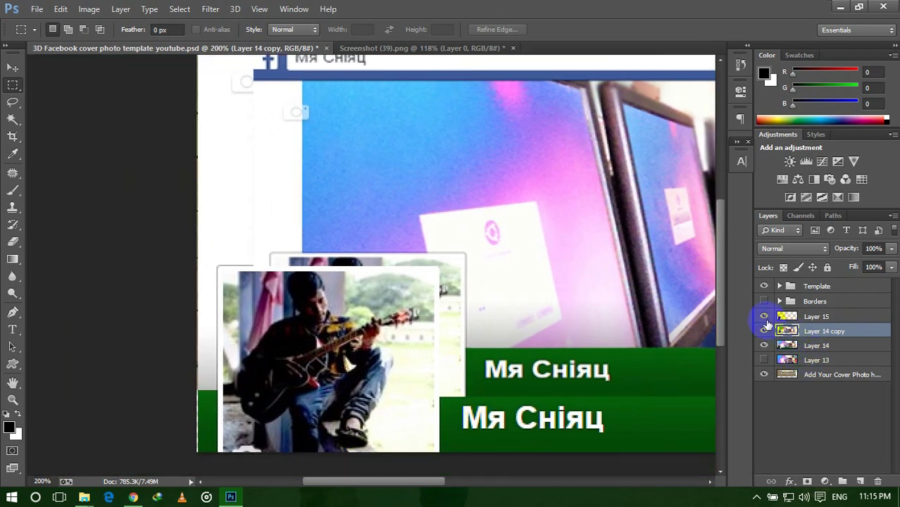
{"action": "left_click", "coordinate": [763, 316]}
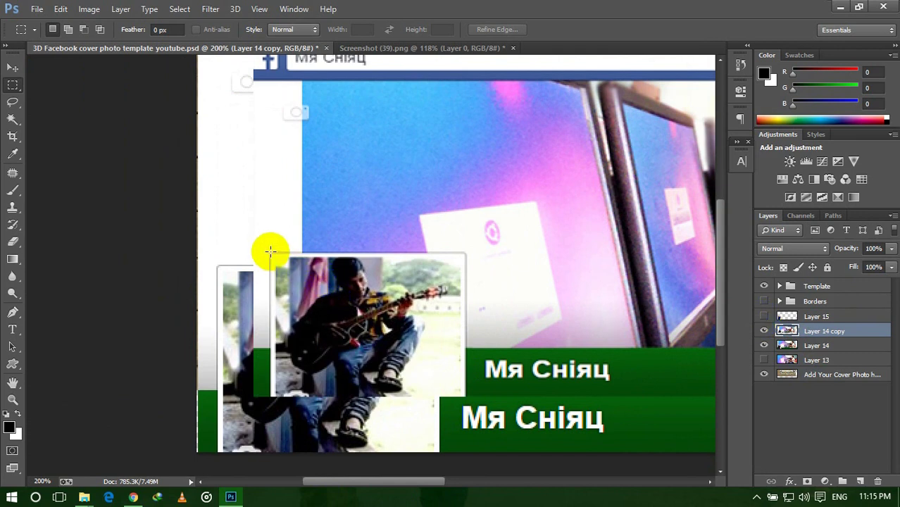
{"action": "left_click_drag", "start_coordinate": [268, 251], "coordinate": [465, 398]}
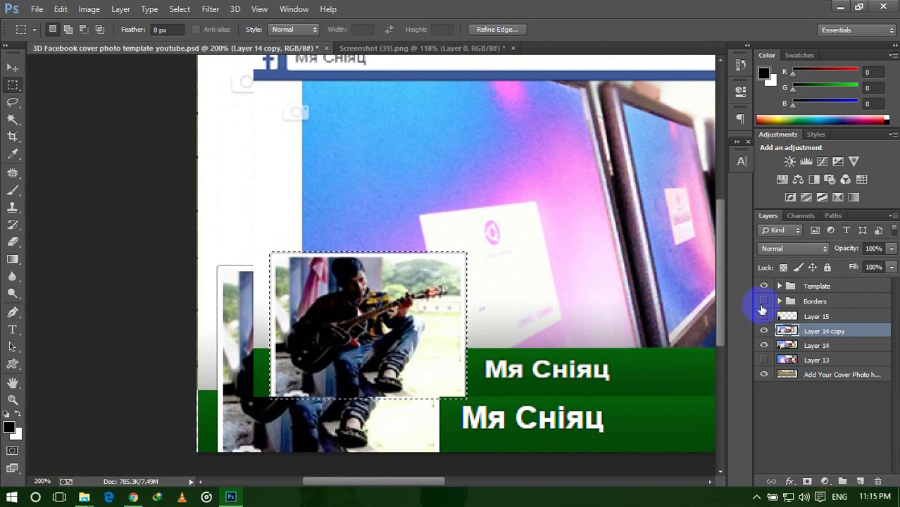
{"action": "left_click", "coordinate": [764, 316]}
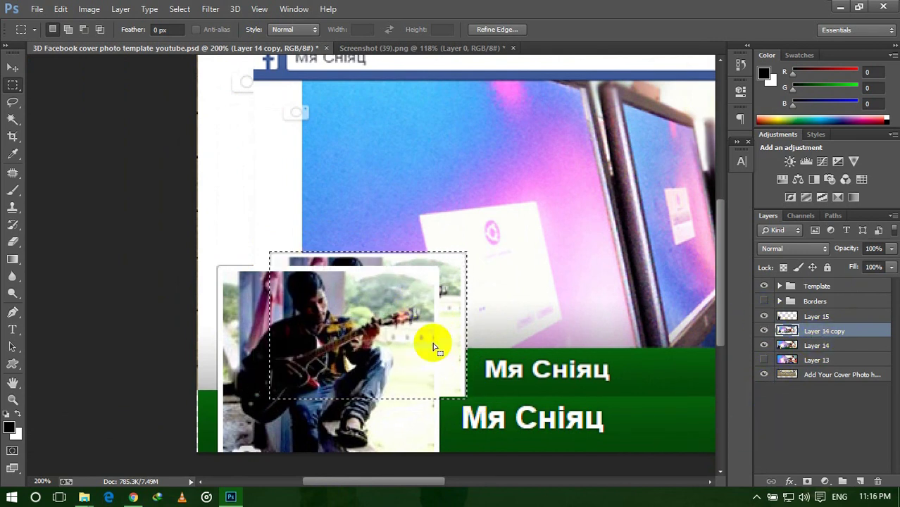
{"action": "left_click", "coordinate": [786, 439]}
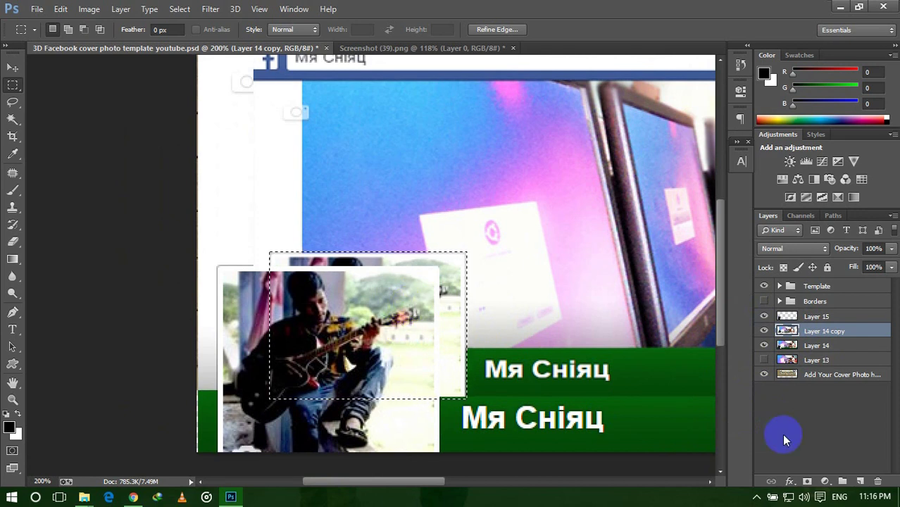
{"action": "key", "text": "ctrl+j"}
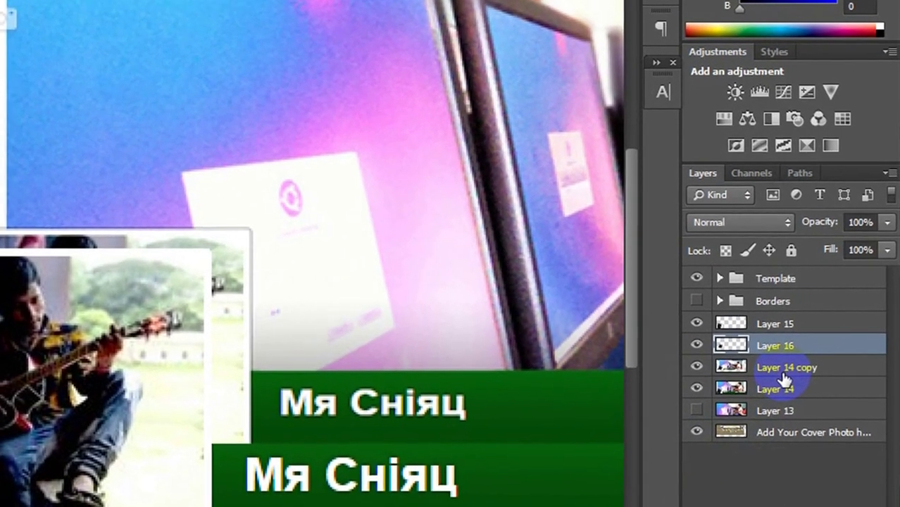
- Duplicate Layer 14 copy and scale the duplicate to 87.94% width and 76.38% height, fitting it over the smaller cover picture
{"action": "left_click", "coordinate": [823, 345]}
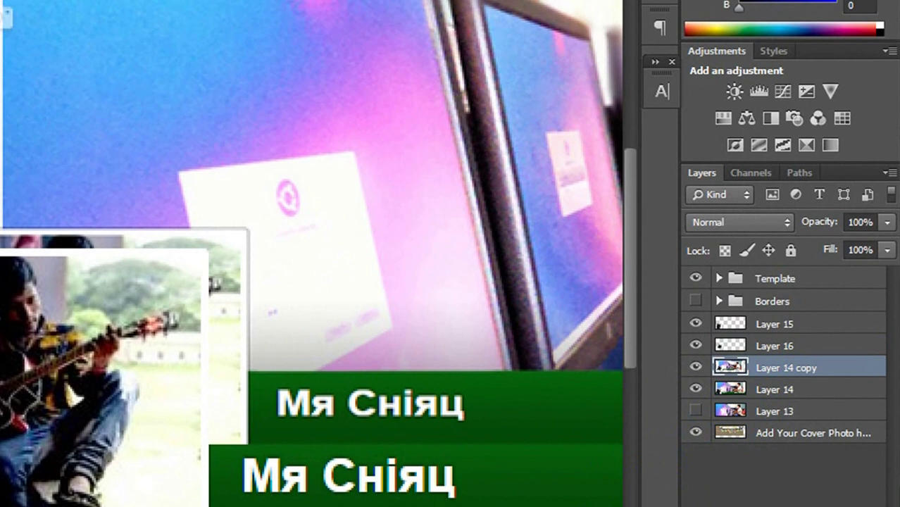
{"action": "key", "text": "ctrl+j"}
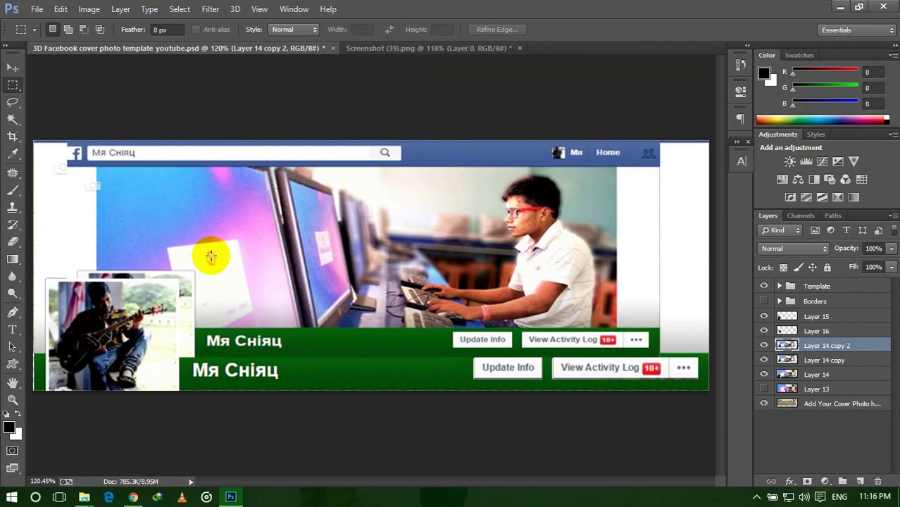
{"action": "key", "text": "ctrl+t"}
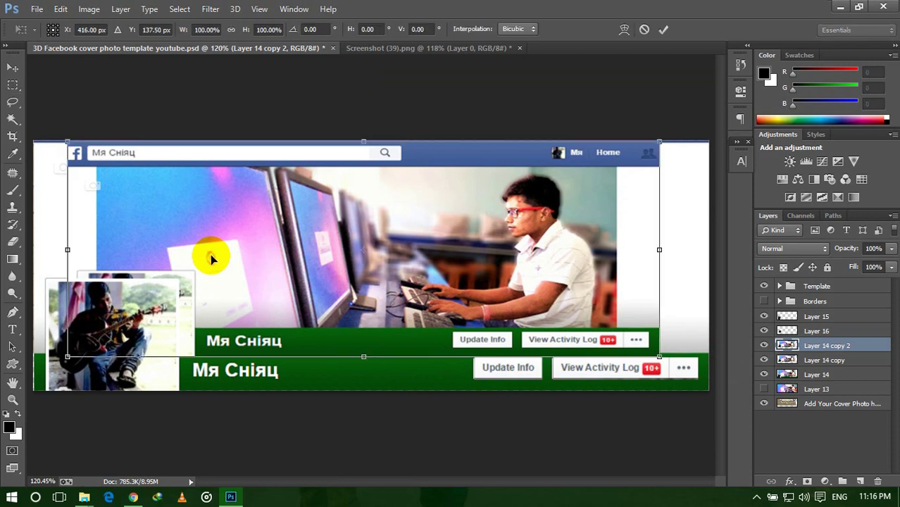
{"action": "left_click_drag", "start_coordinate": [69, 248], "coordinate": [98, 250]}
{"action": "left_click_drag", "start_coordinate": [658, 248], "coordinate": [616, 249]}
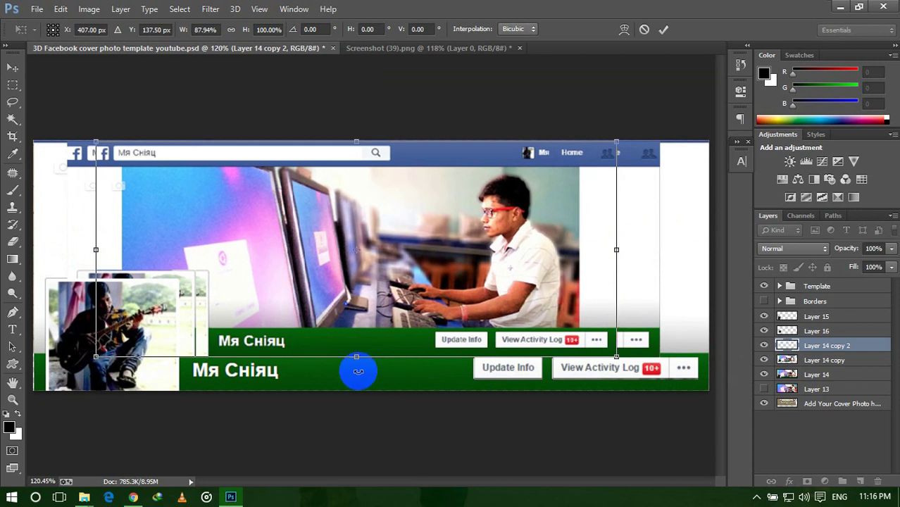
{"action": "left_click_drag", "start_coordinate": [360, 357], "coordinate": [357, 326]}
{"action": "left_click_drag", "start_coordinate": [357, 141], "coordinate": [357, 163]}
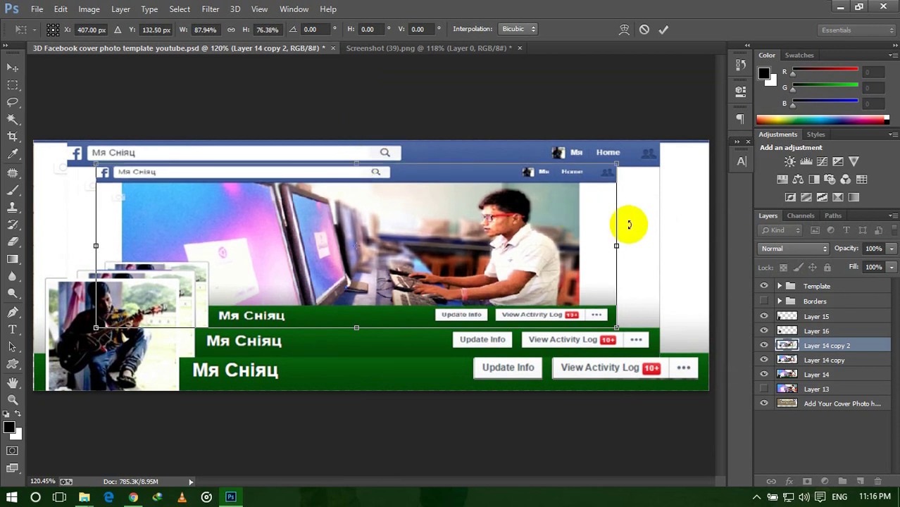
{"action": "key", "text": "Return"}
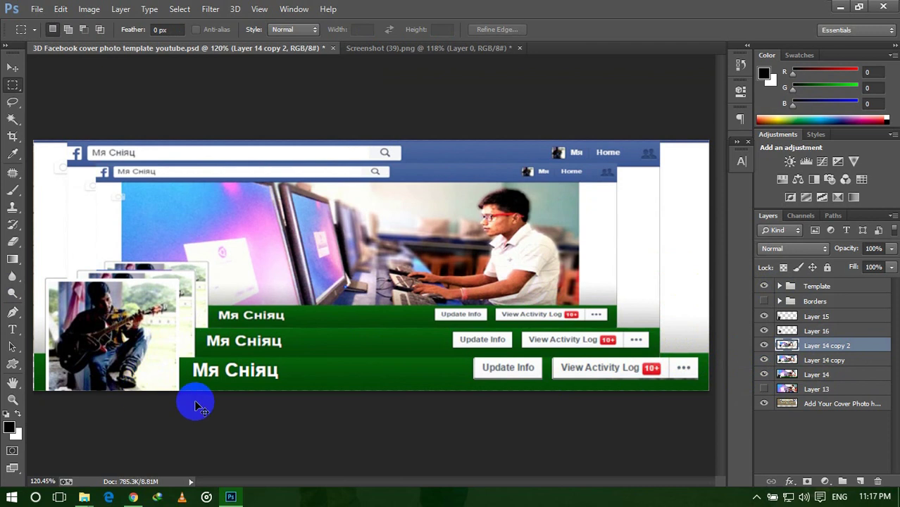
- Marquee-select the visible part of the smallest profile picture on Layer 14 copy 2 and copy it to a new layer
{"action": "key", "text": "ctrl+plus"}
{"action": "key", "text": "ctrl+plus"}
{"action": "left_click_drag", "start_coordinate": [422, 482], "coordinate": [346, 466]}
{"action": "scroll", "coordinate": [362, 332], "scroll_direction": "down", "scroll_amount": 2}
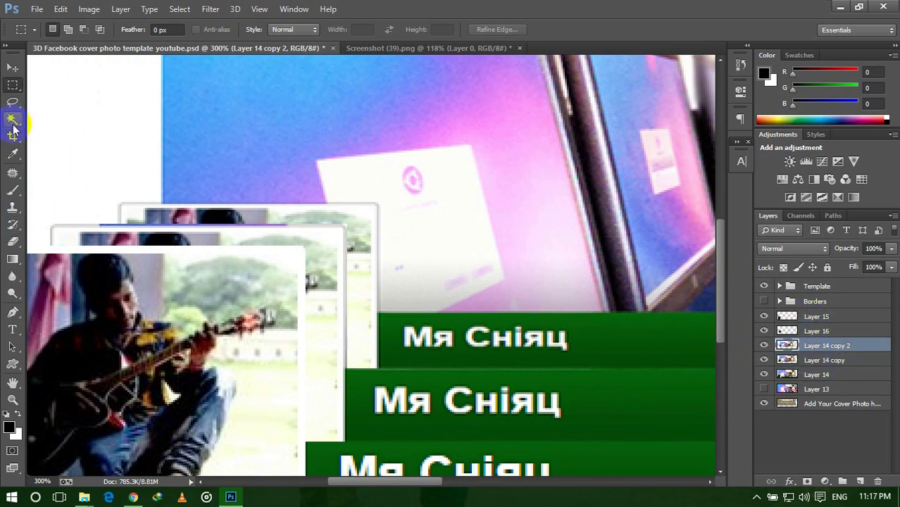
{"action": "left_click_drag", "start_coordinate": [119, 204], "coordinate": [377, 365]}
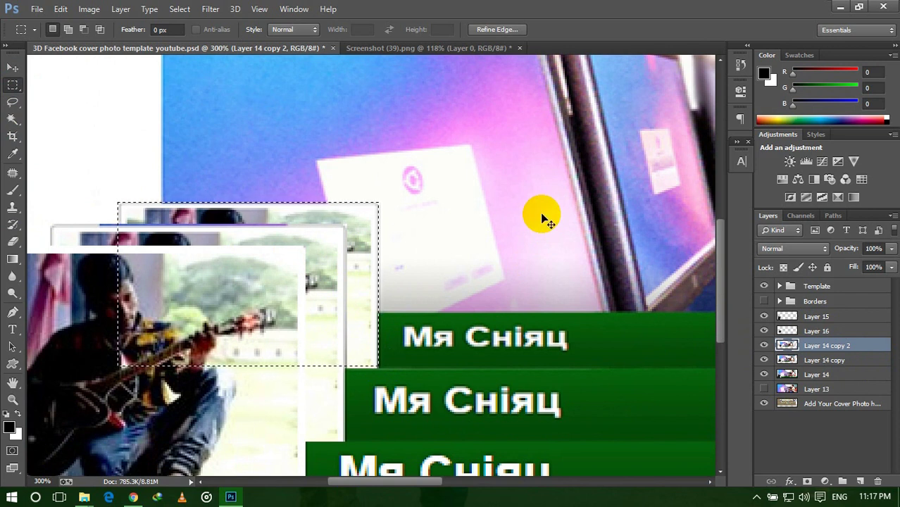
{"action": "key", "text": "ctrl+j"}
{"action": "key", "text": "ctrl+0"}
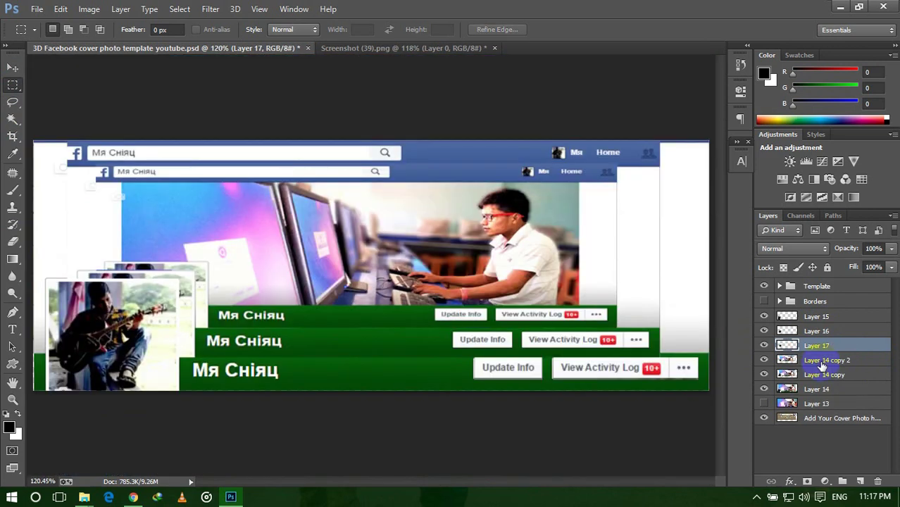
- Duplicate Layer 14 copy 2 and free-transform the duplicate to 88.11% width, fitting all four edges over the smaller cover picture
{"action": "left_click", "coordinate": [821, 362]}
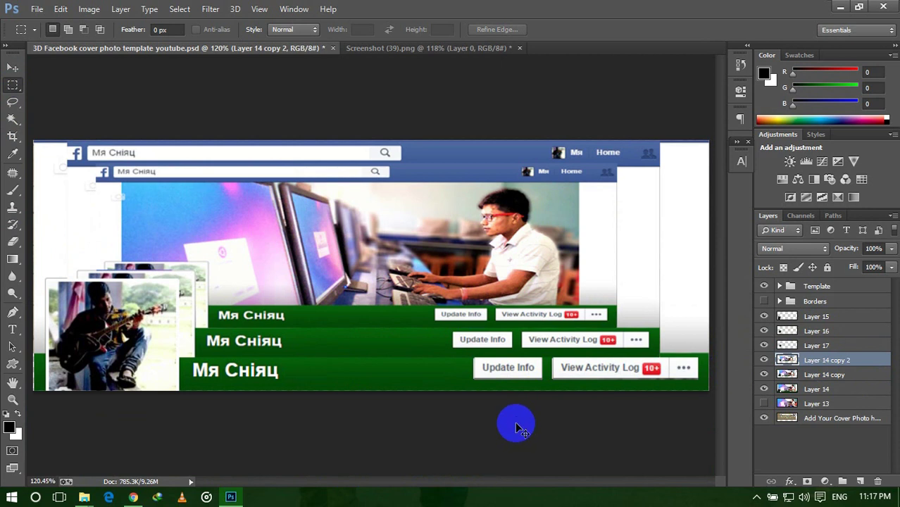
{"action": "key", "text": "ctrl+j"}
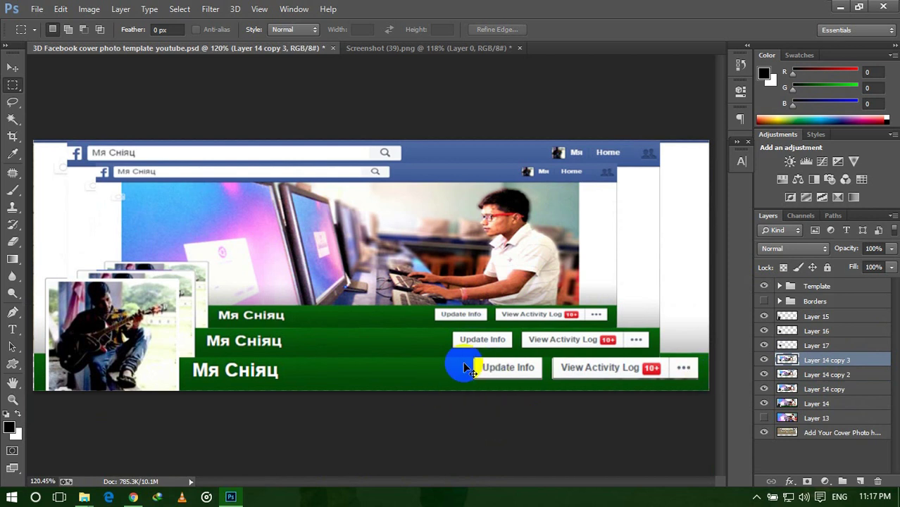
{"action": "key", "text": "ctrl+t"}
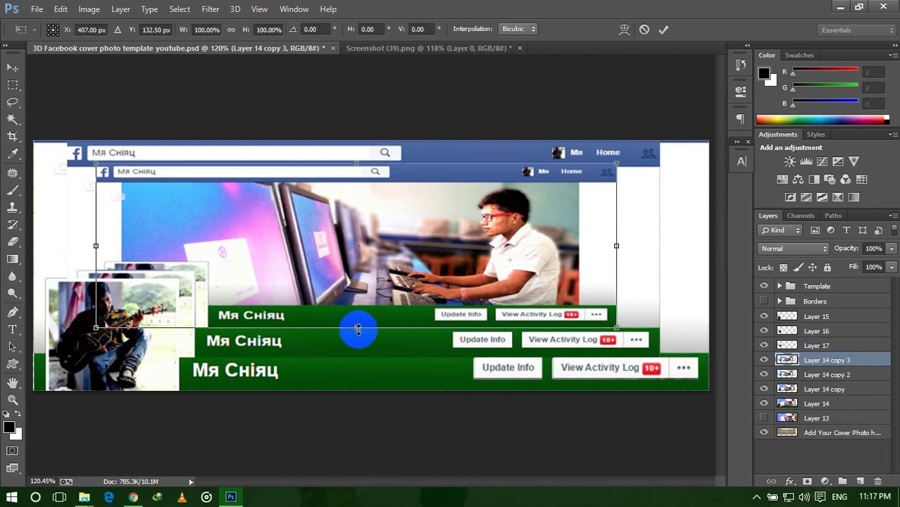
{"action": "left_click_drag", "start_coordinate": [358, 328], "coordinate": [358, 305]}
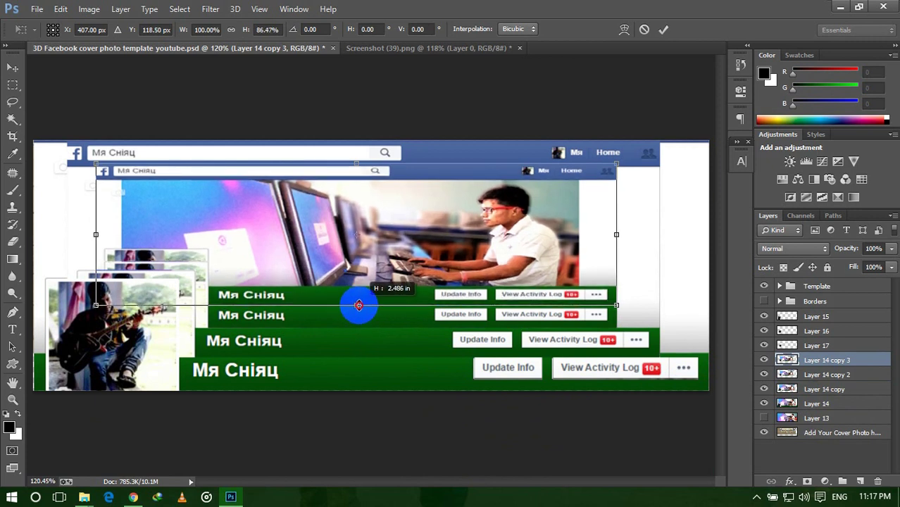
{"action": "left_click_drag", "start_coordinate": [96, 234], "coordinate": [117, 233]}
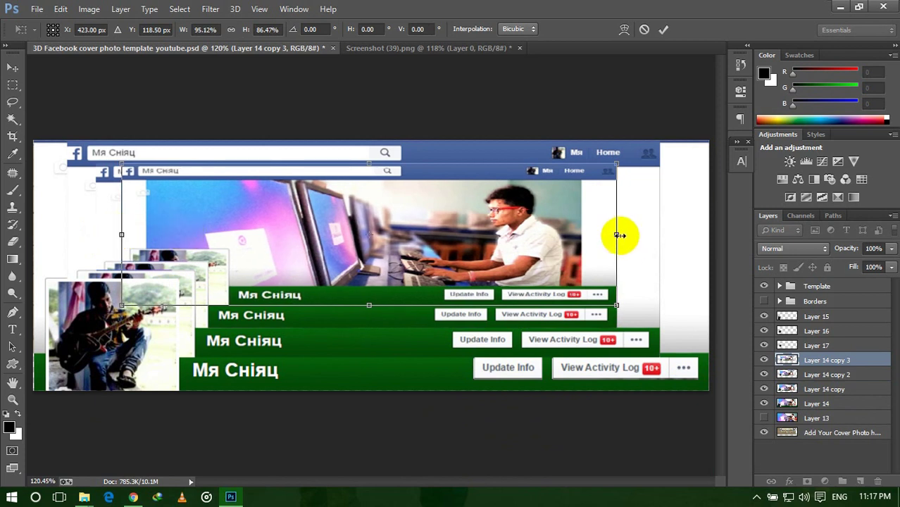
{"action": "left_click_drag", "start_coordinate": [615, 235], "coordinate": [579, 235]}
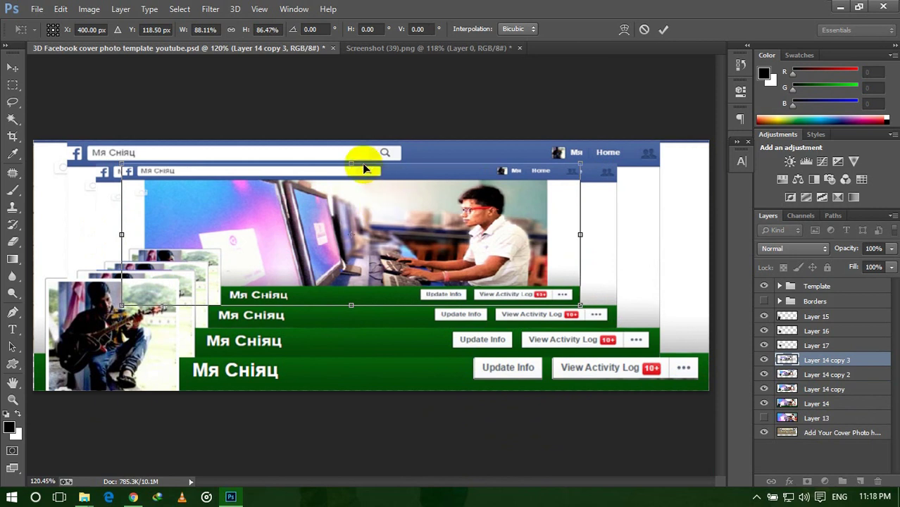
{"action": "left_click_drag", "start_coordinate": [351, 164], "coordinate": [353, 183]}
{"action": "key", "text": "Return"}
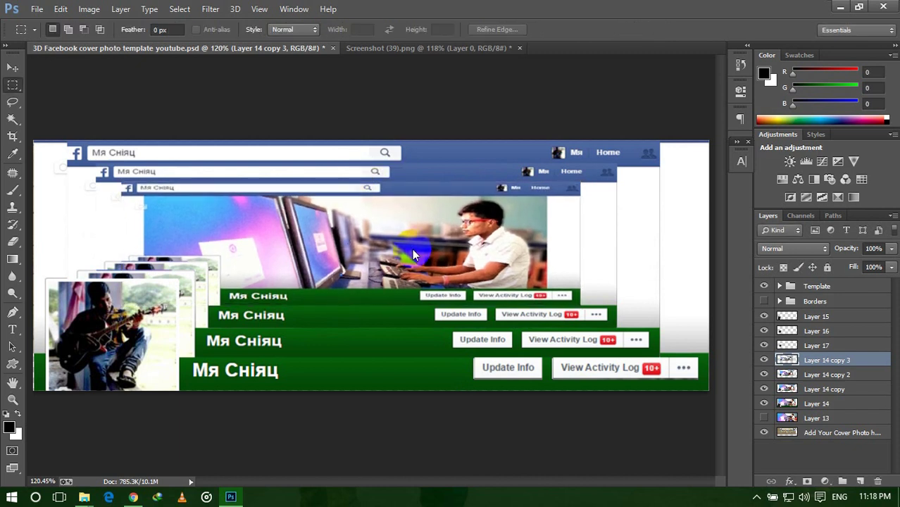
{"action": "left_click", "coordinate": [425, 415]}
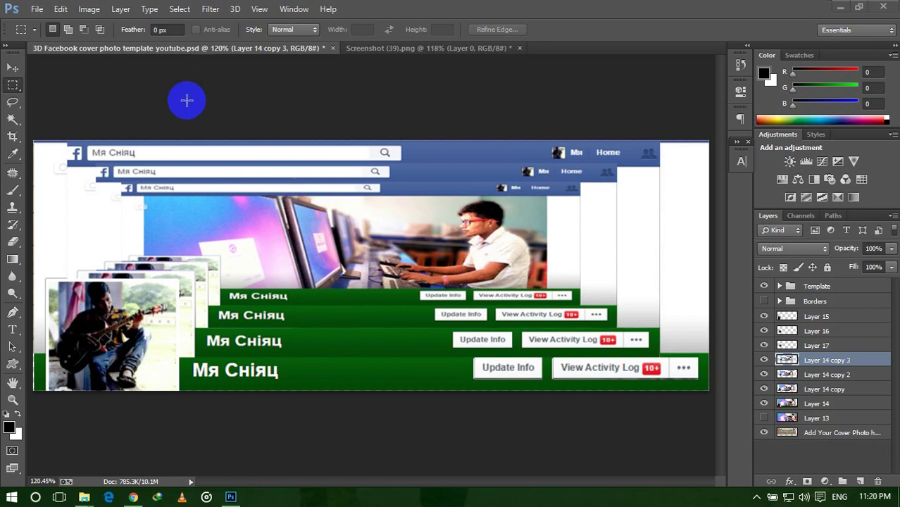
- Save the design as a JPEG copy named "3D Facebook cover photo 2" in the current folder
{"action": "left_click", "coordinate": [35, 9]}
{"action": "left_click", "coordinate": [74, 163]}
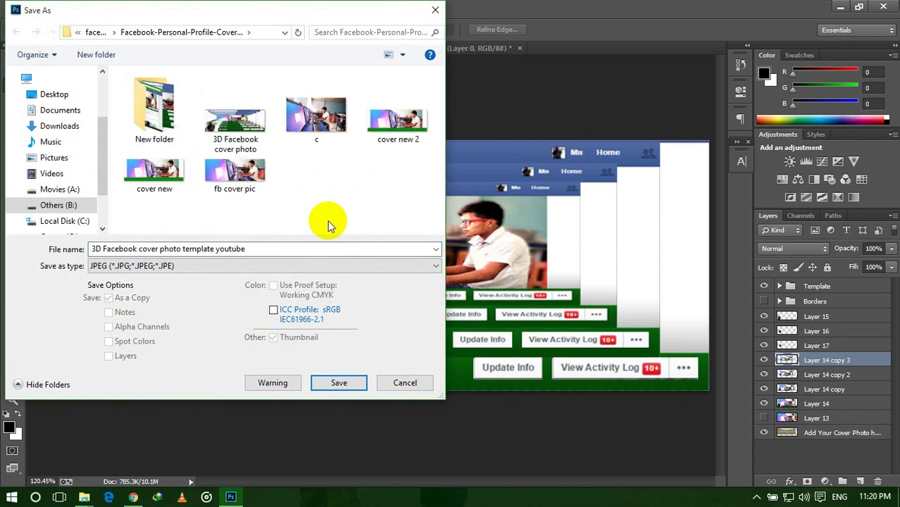
{"action": "left_click", "coordinate": [235, 120]}
{"action": "left_click", "coordinate": [261, 249]}
{"action": "left_click", "coordinate": [264, 252]}
{"action": "type", "text": "2"}
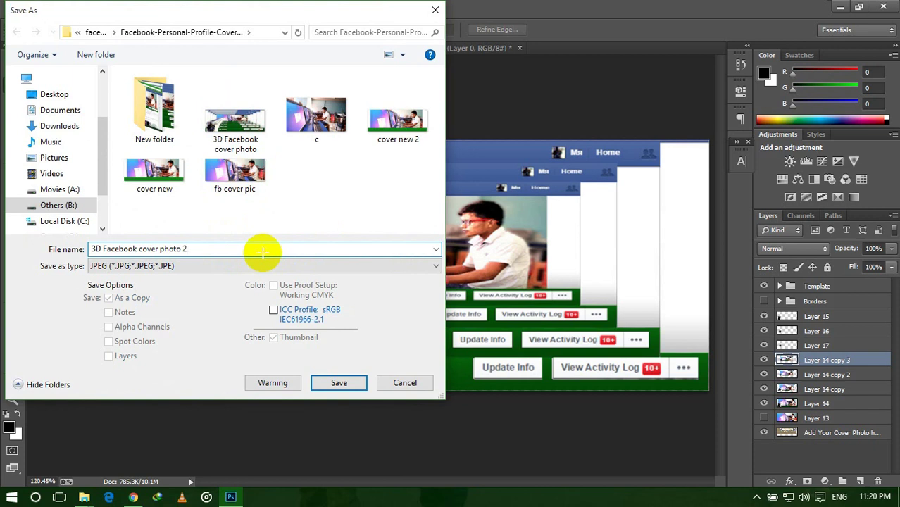
{"action": "key", "text": "Return"}
{"action": "left_click", "coordinate": [529, 121]}
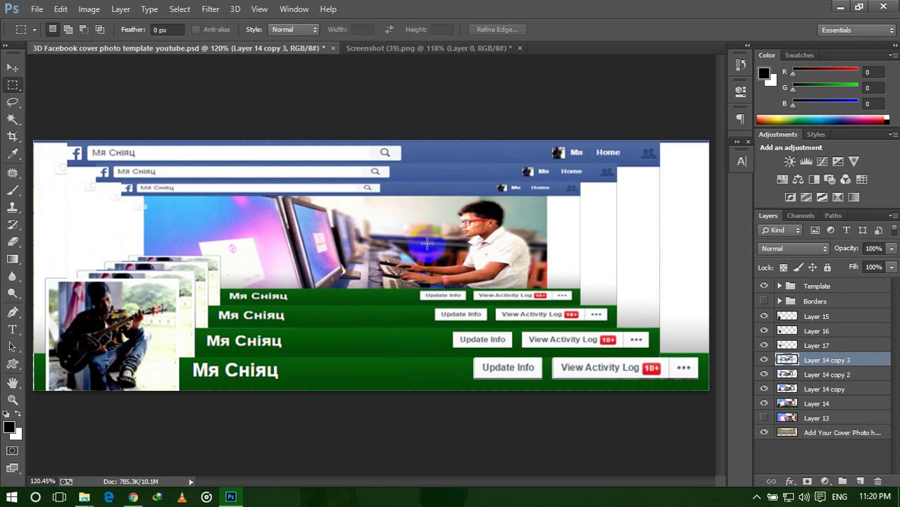
- Open the exported 3D Facebook cover photo 2.jpg from its folder in Photos to check it, and close the viewer
{"action": "mouse_move", "coordinate": [84, 498]}
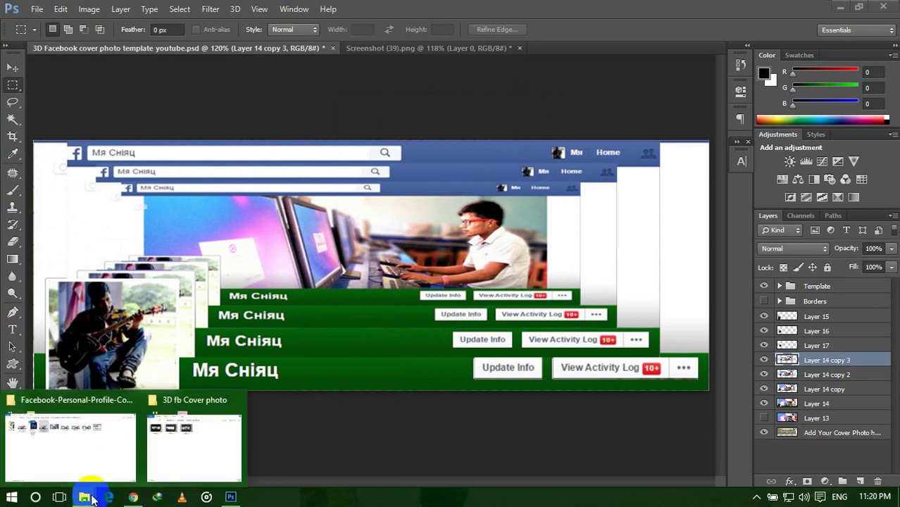
{"action": "left_click", "coordinate": [167, 449]}
{"action": "double_click", "coordinate": [116, 113]}
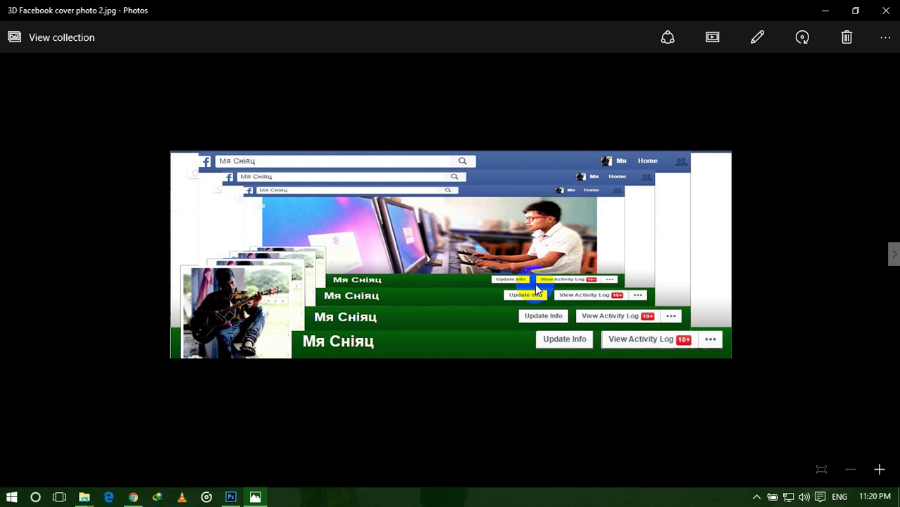
{"action": "left_click", "coordinate": [886, 10]}
- Switch to Chrome, set the nested 3D image as the Facebook profile's cover photo and save the changes
{"action": "left_click", "coordinate": [133, 497]}
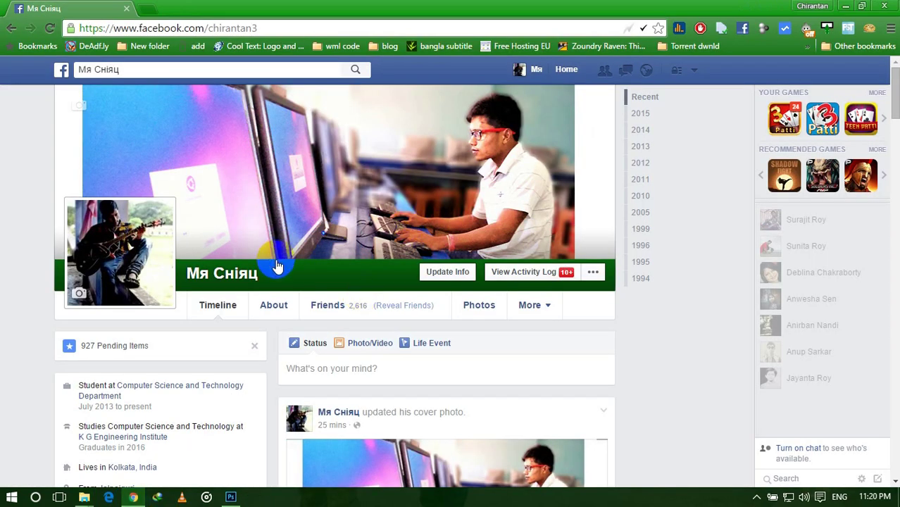
{"action": "mouse_move", "coordinate": [80, 106]}
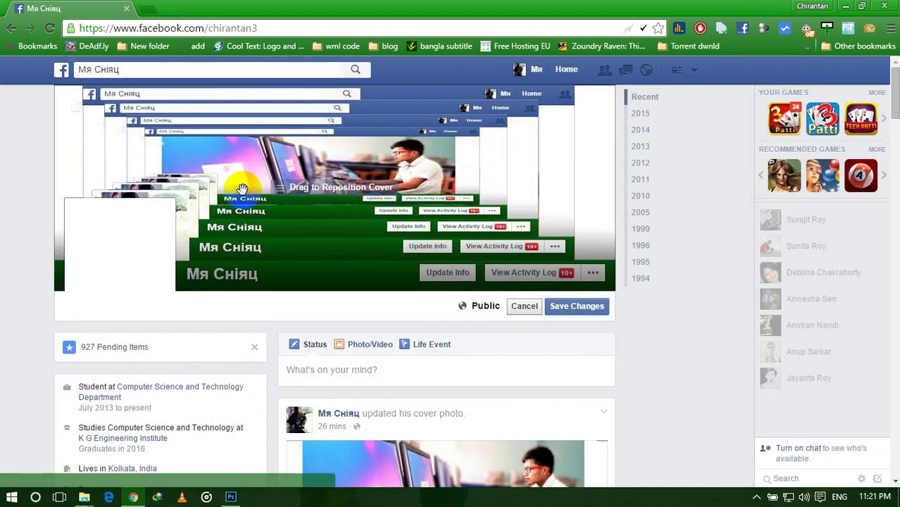
{"action": "left_click", "coordinate": [573, 310]}
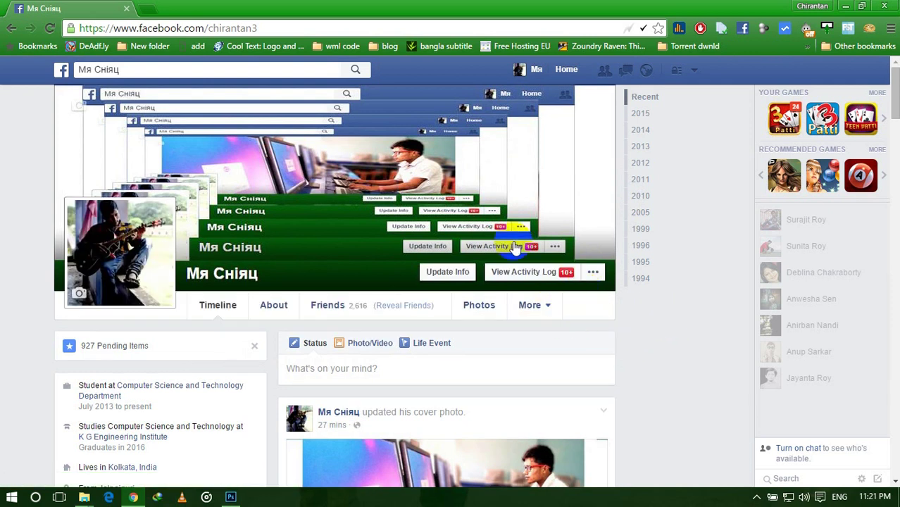
{"action": "scroll", "coordinate": [425, 272], "scroll_direction": "down", "scroll_amount": 2}
{"action": "scroll", "coordinate": [436, 275], "scroll_direction": "up", "scroll_amount": 2}
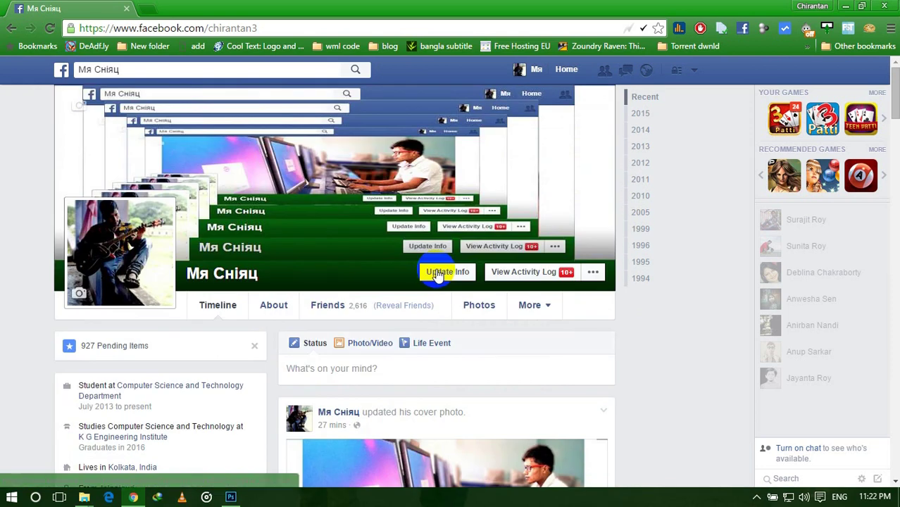